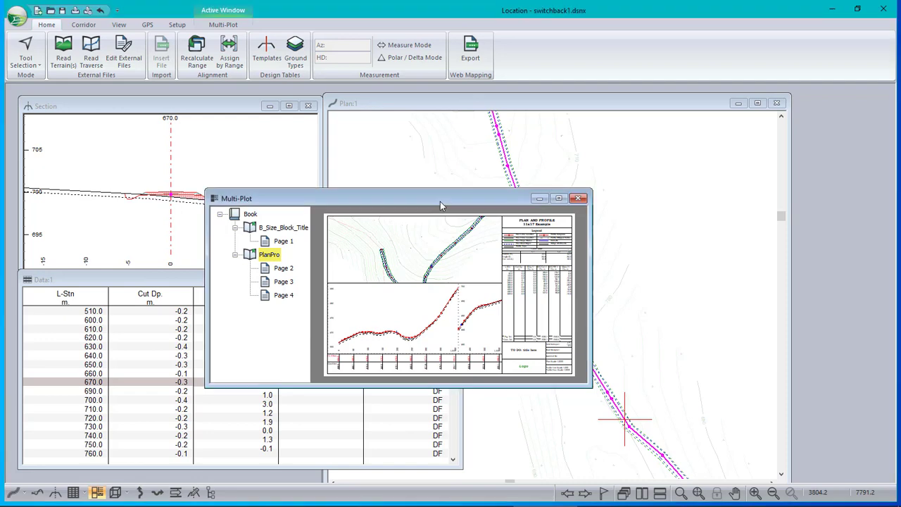
- Maximize the Multi-Plot window and select the plan sub-view on Page 2
{"action": "double_click", "coordinate": [440, 200]}
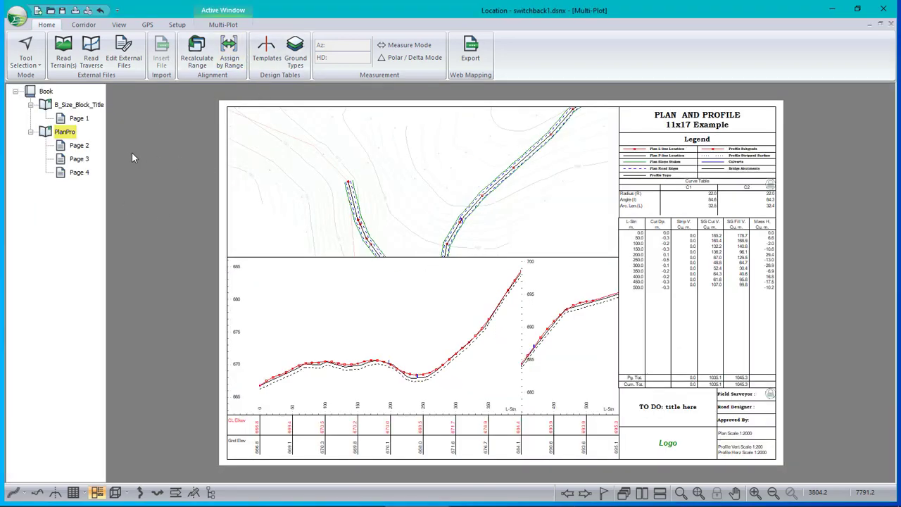
{"action": "left_click", "coordinate": [80, 145]}
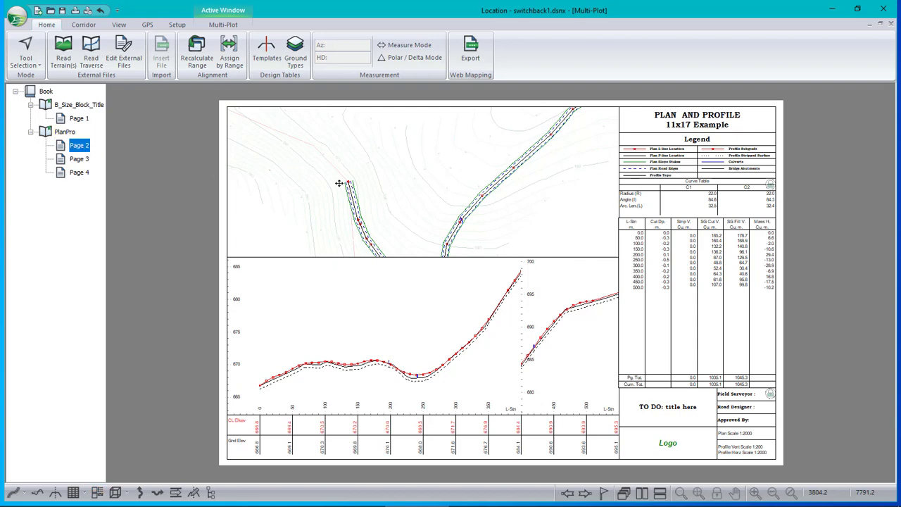
{"action": "left_click", "coordinate": [428, 188]}
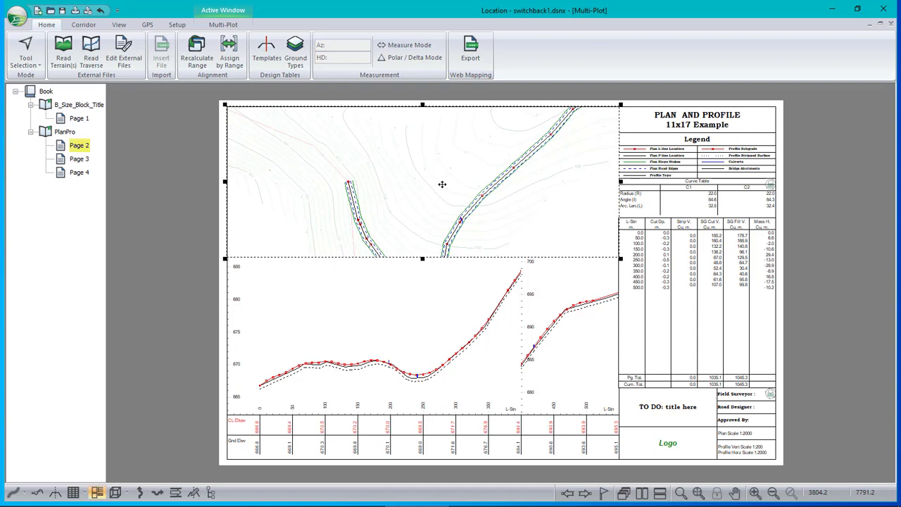
{"action": "left_click", "coordinate": [223, 24]}
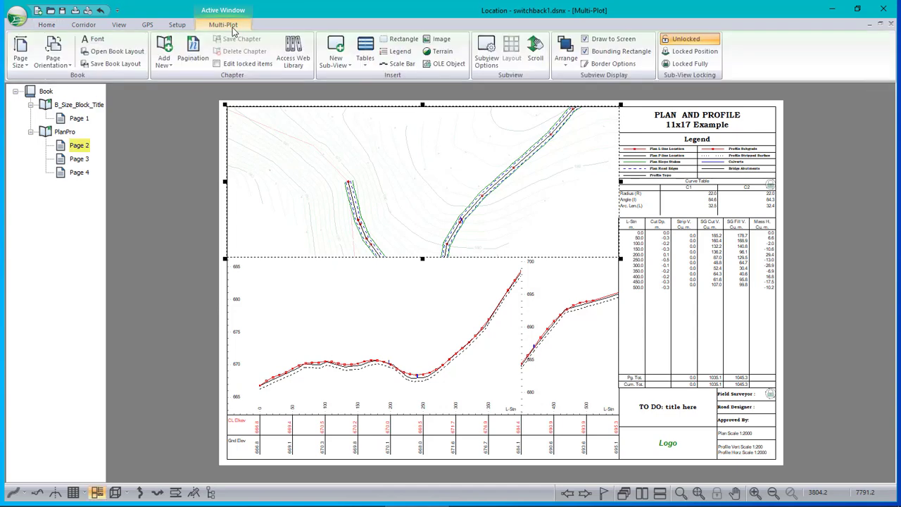
{"action": "left_click", "coordinate": [535, 48]}
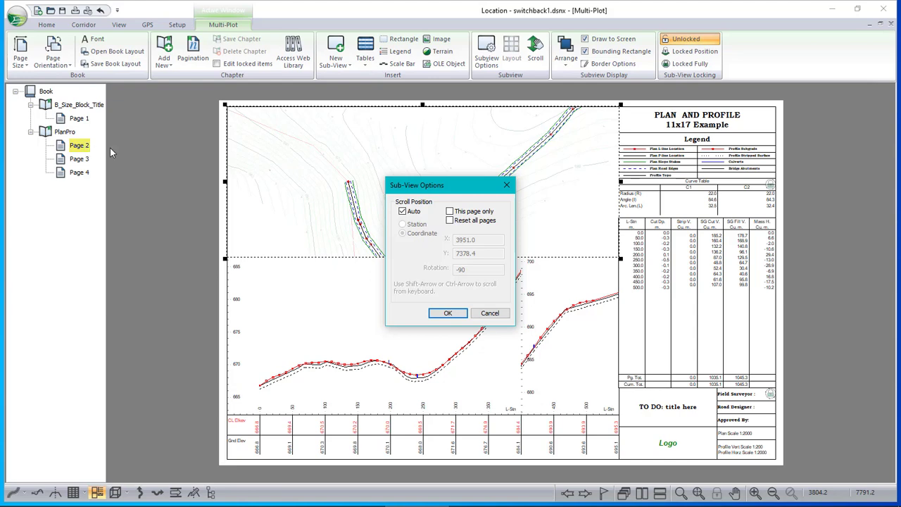
{"action": "left_click", "coordinate": [455, 214]}
{"action": "left_click", "coordinate": [402, 212]}
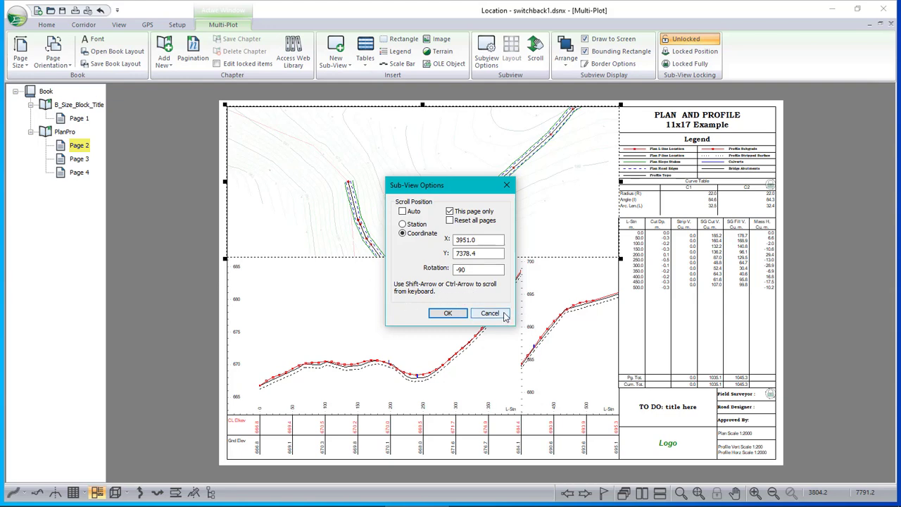
{"action": "left_click", "coordinate": [503, 314]}
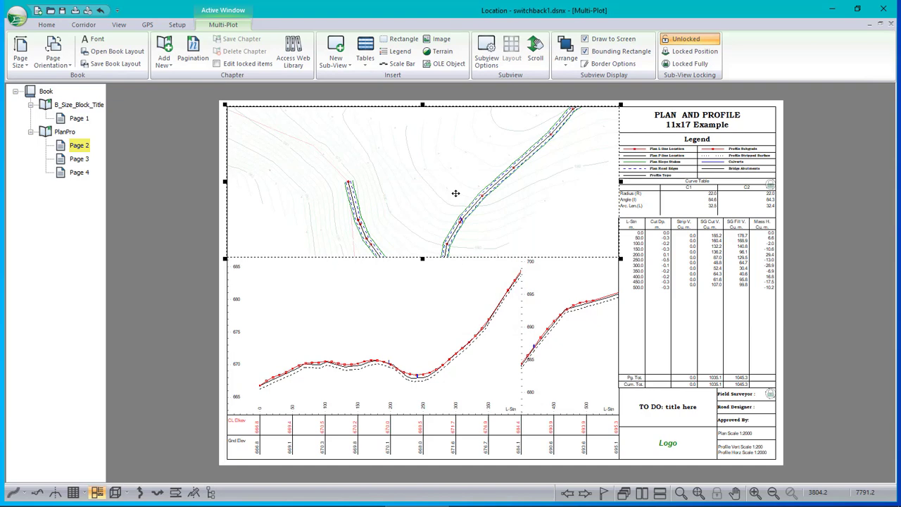
- Switch Page 2's plan sub-view to manual scrolling and scroll to the switchback curve at about X 4066, Y 7408
{"action": "left_click", "coordinate": [456, 193]}
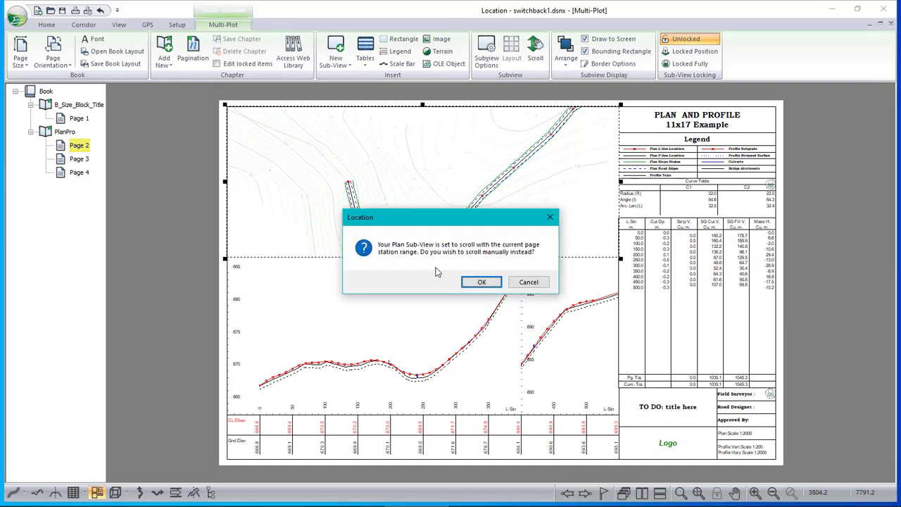
{"action": "left_click", "coordinate": [482, 283]}
{"action": "left_click", "coordinate": [481, 282]}
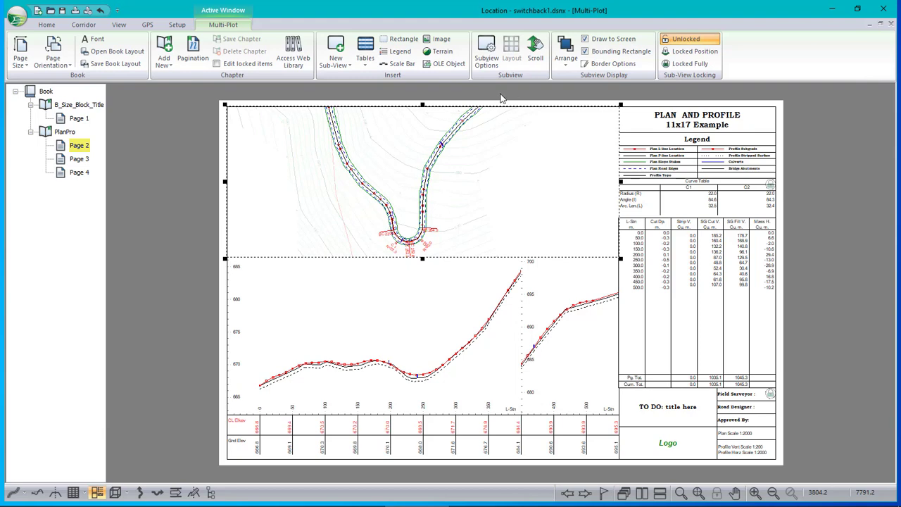
- Examine the manual scroll coordinates and rotation of the plan sub-view on Page 2 without saving changes
{"action": "left_click", "coordinate": [536, 47]}
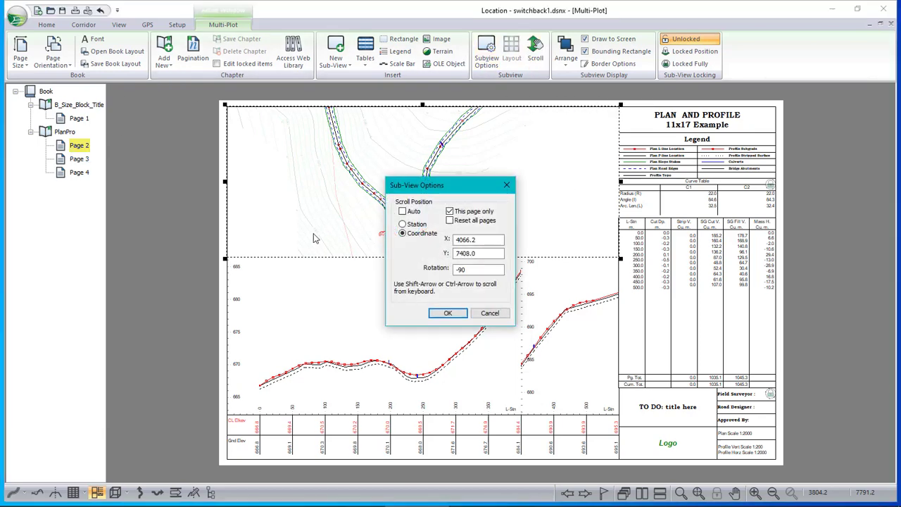
{"action": "left_click", "coordinate": [472, 240]}
{"action": "key", "text": "BackSpace"}
{"action": "key", "text": "BackSpace"}
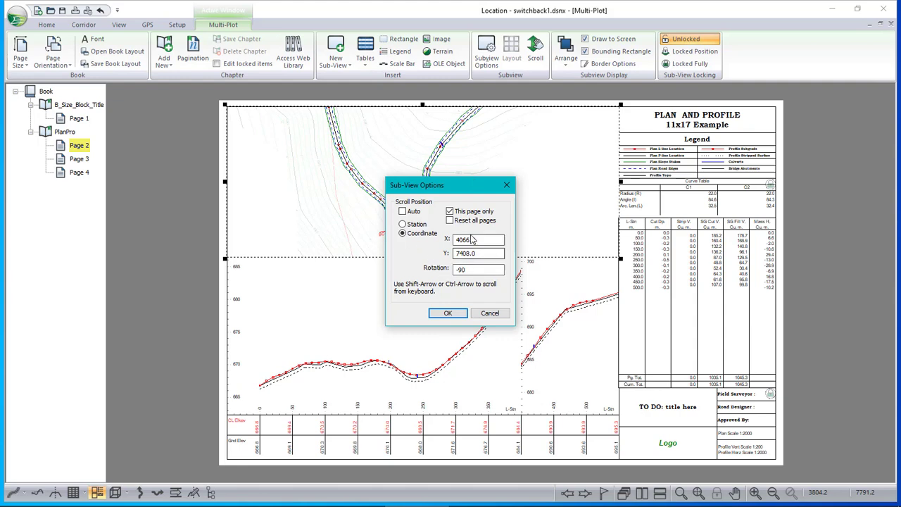
{"action": "left_click", "coordinate": [466, 271]}
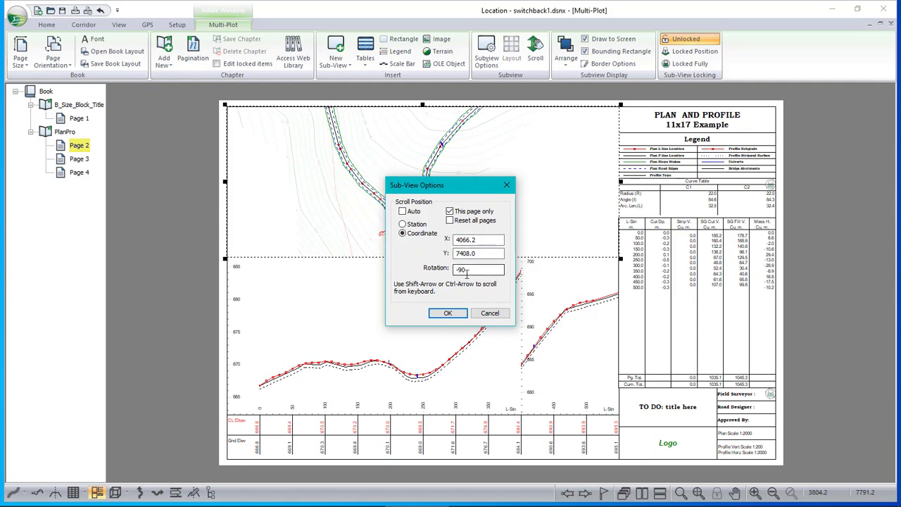
{"action": "left_click", "coordinate": [486, 312]}
- Check the scroll position settings of the plan sub-view on Page 3
{"action": "left_click", "coordinate": [80, 161]}
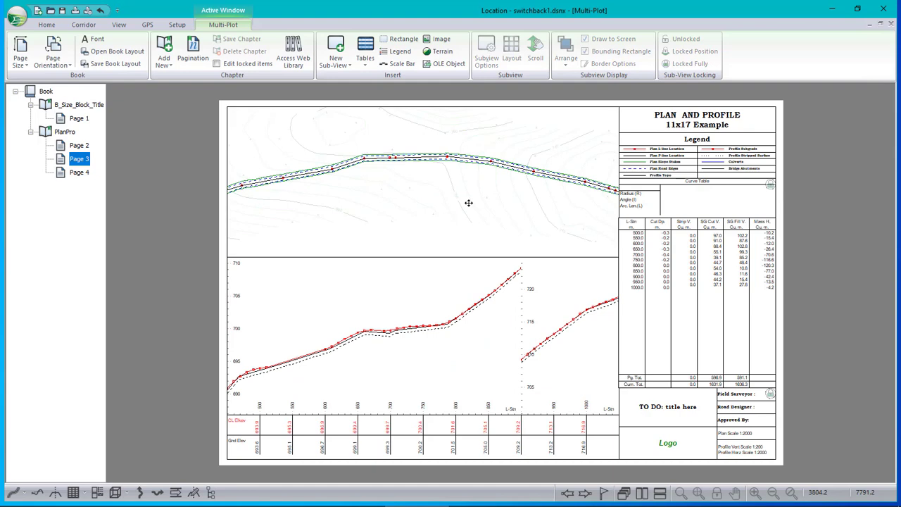
{"action": "left_click", "coordinate": [469, 201]}
{"action": "left_click", "coordinate": [543, 54]}
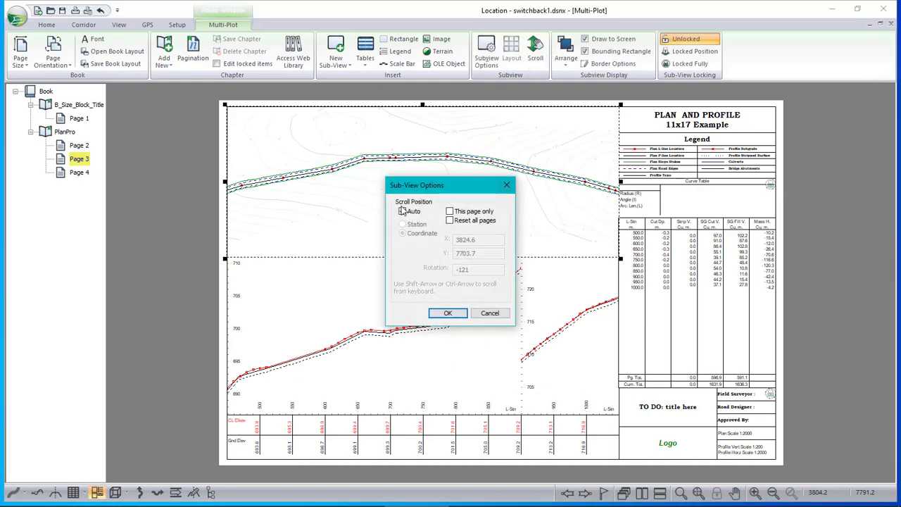
{"action": "key", "text": "Escape"}
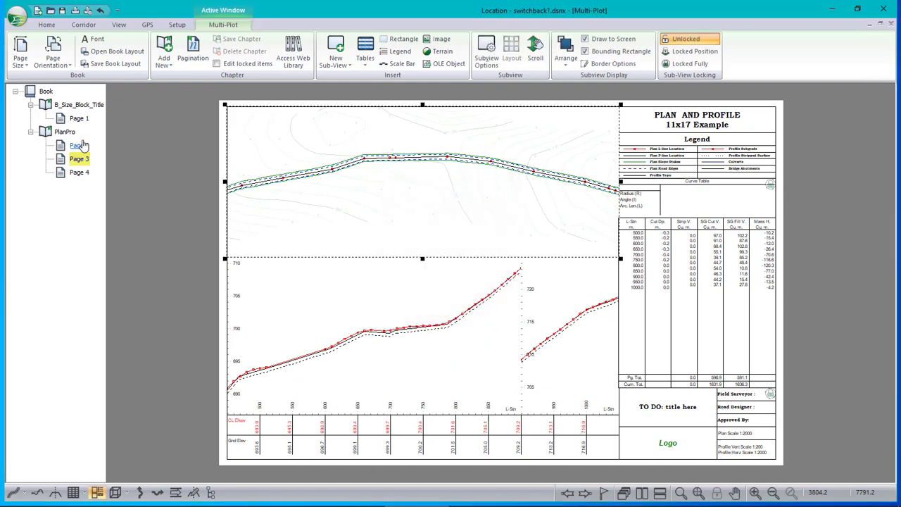
- Return to Page 2 and check which sub-views can be added to the current page only
{"action": "left_click", "coordinate": [78, 146]}
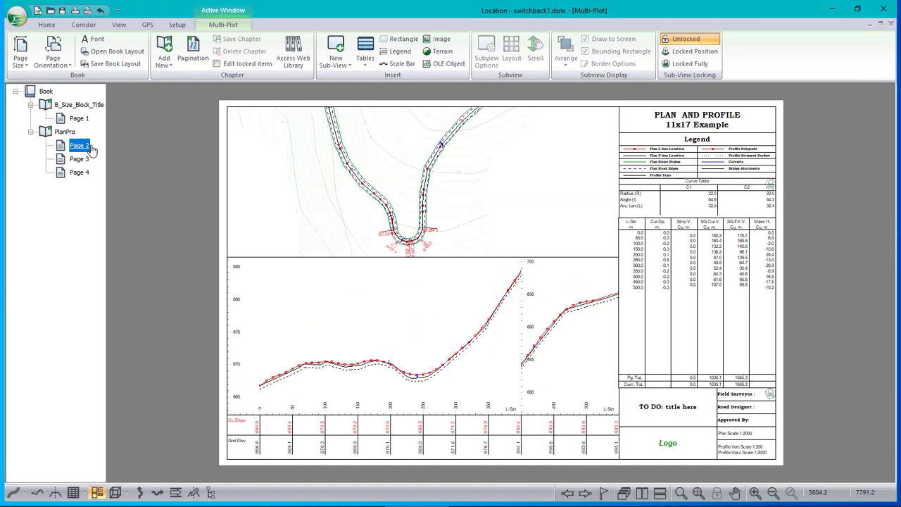
{"action": "right_click", "coordinate": [479, 184]}
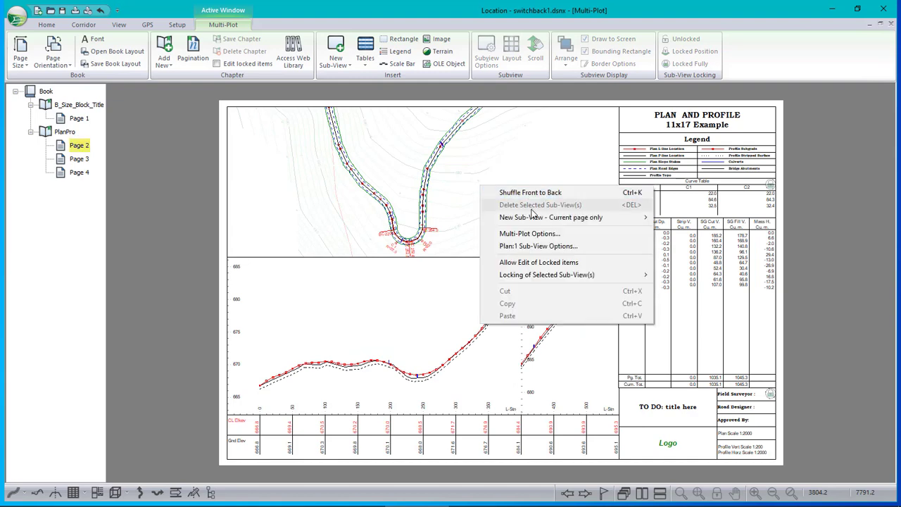
{"action": "mouse_move", "coordinate": [533, 218]}
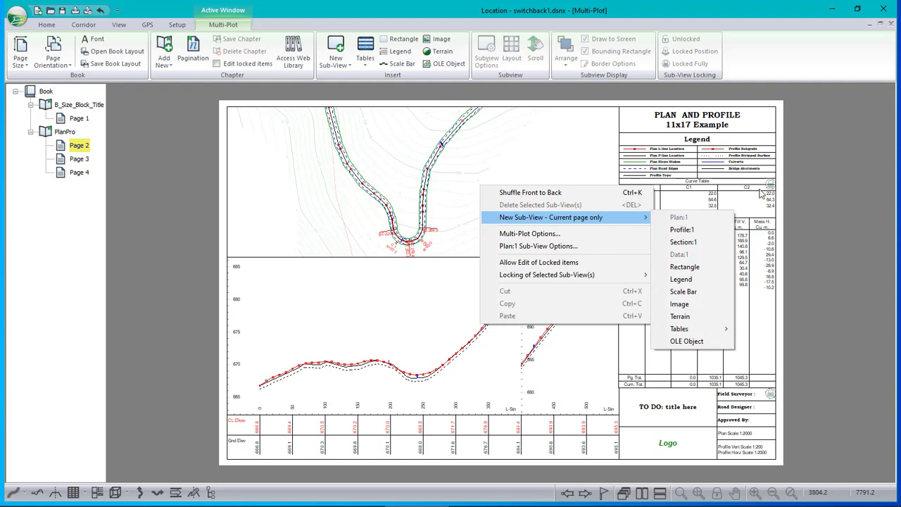
- Restore the Multi-Plot to a floating window and shift the Plan:1 window aside among the open windows
{"action": "left_click", "coordinate": [881, 24]}
{"action": "left_click", "coordinate": [881, 25]}
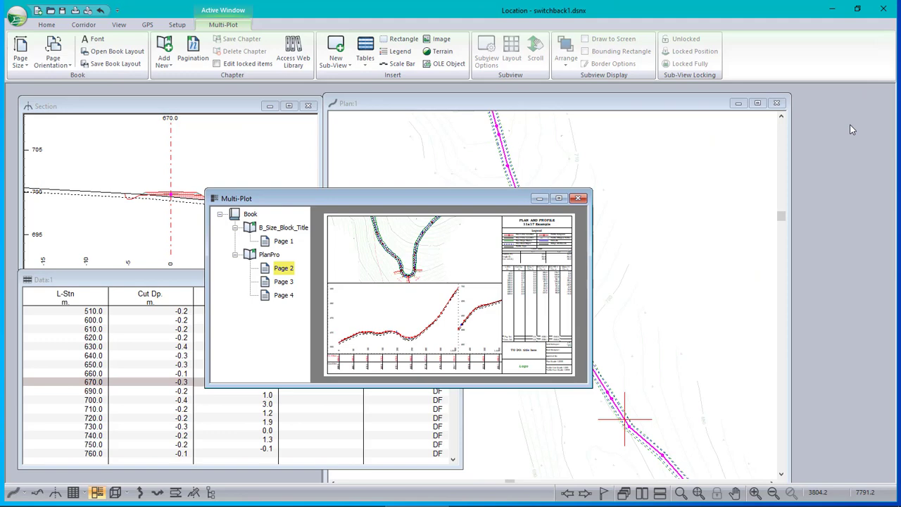
{"action": "left_click", "coordinate": [616, 103]}
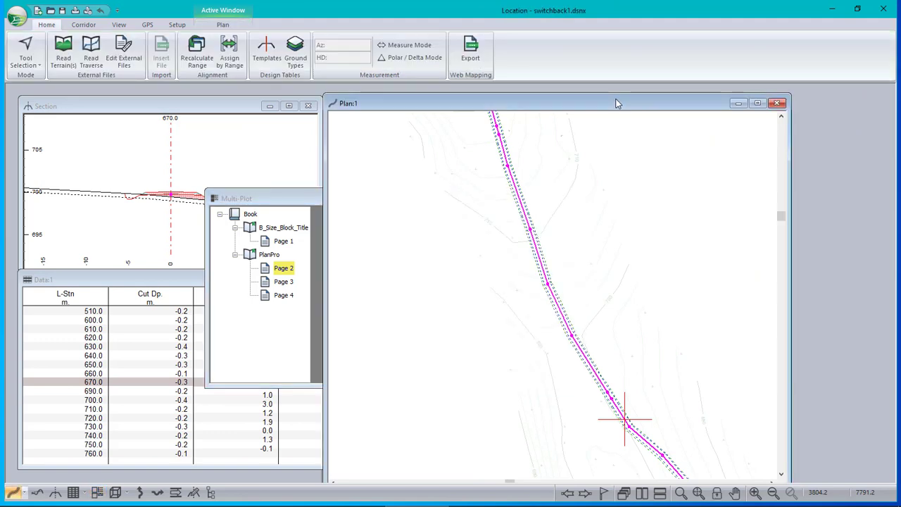
{"action": "left_click_drag", "start_coordinate": [612, 104], "coordinate": [646, 109]}
{"action": "left_click", "coordinate": [334, 216]}
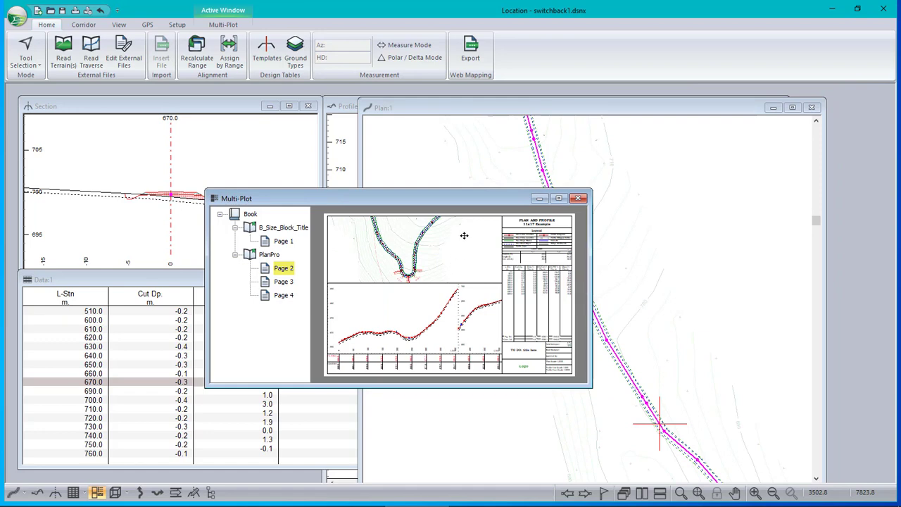
{"action": "left_click_drag", "start_coordinate": [501, 109], "coordinate": [514, 102]}
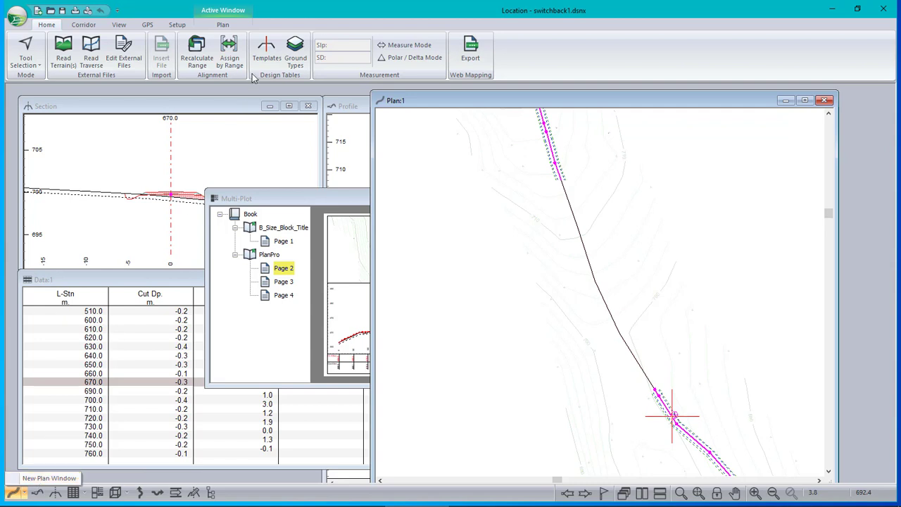
- Create a second plan window and move it clear of the Multi-Plot window
{"action": "left_click", "coordinate": [119, 25]}
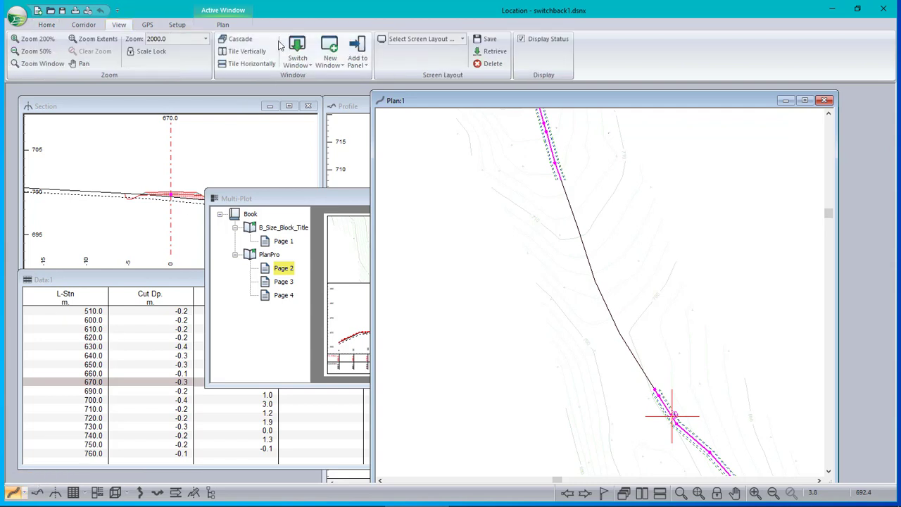
{"action": "left_click", "coordinate": [330, 57]}
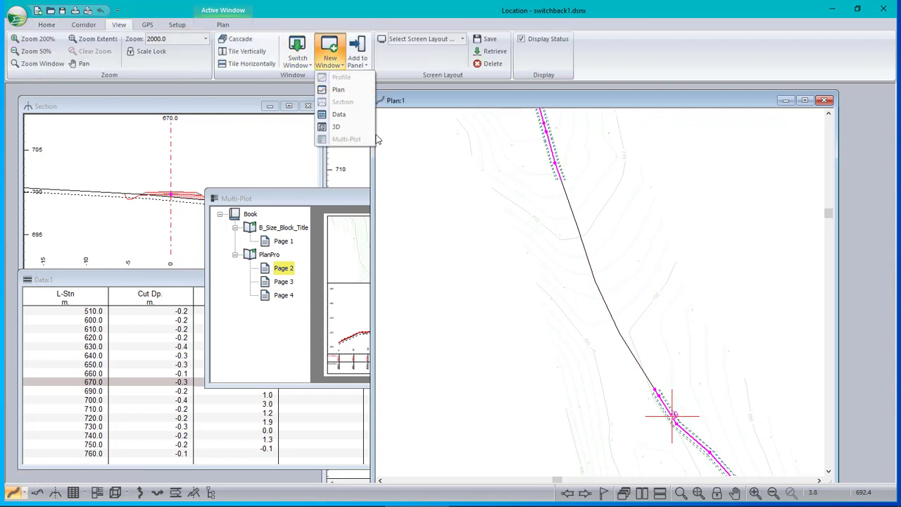
{"action": "left_click", "coordinate": [338, 90]}
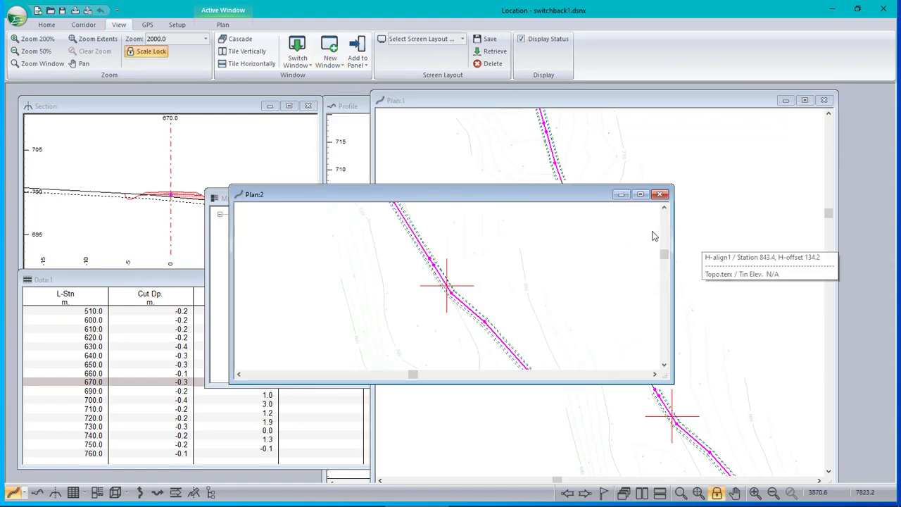
{"action": "left_click_drag", "start_coordinate": [483, 194], "coordinate": [574, 145]}
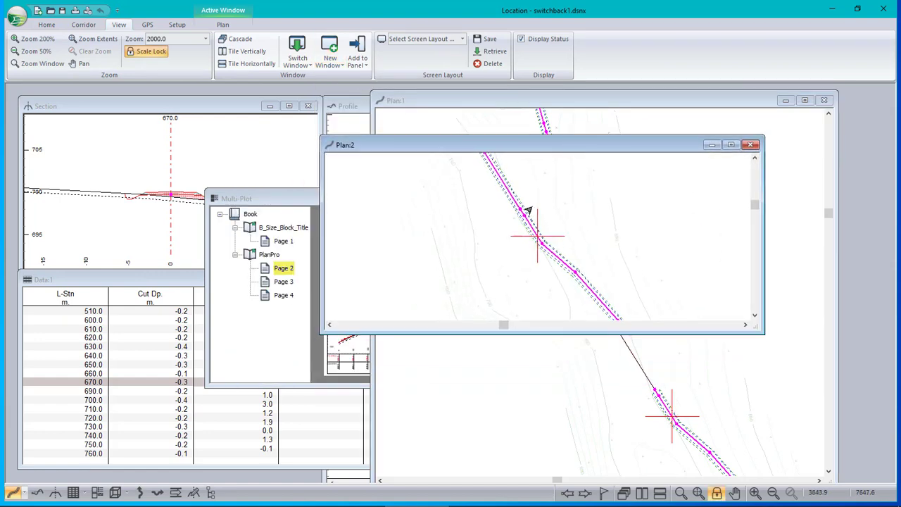
- Review the new plan window's scale, rotation and display options without changes, and move the window further aside
{"action": "right_click", "coordinate": [530, 208]}
{"action": "left_click", "coordinate": [587, 293]}
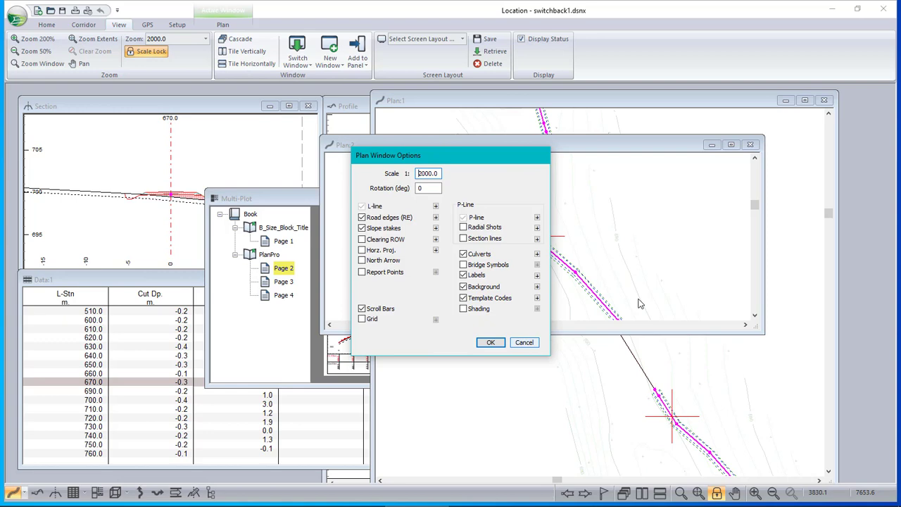
{"action": "left_click", "coordinate": [524, 342]}
{"action": "left_click_drag", "start_coordinate": [610, 145], "coordinate": [708, 167]}
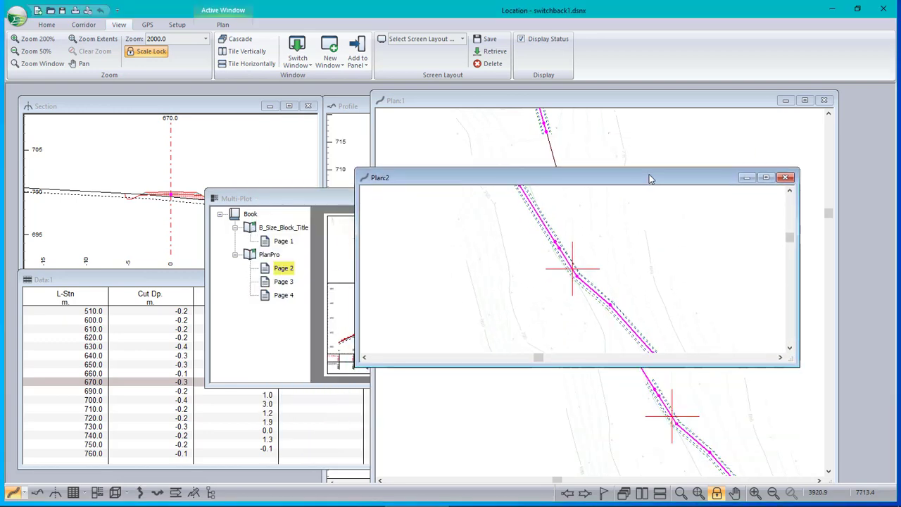
- Maximize the Multi-Plot window and add a Plan:2 sub-view to Page 2 only
{"action": "double_click", "coordinate": [312, 201]}
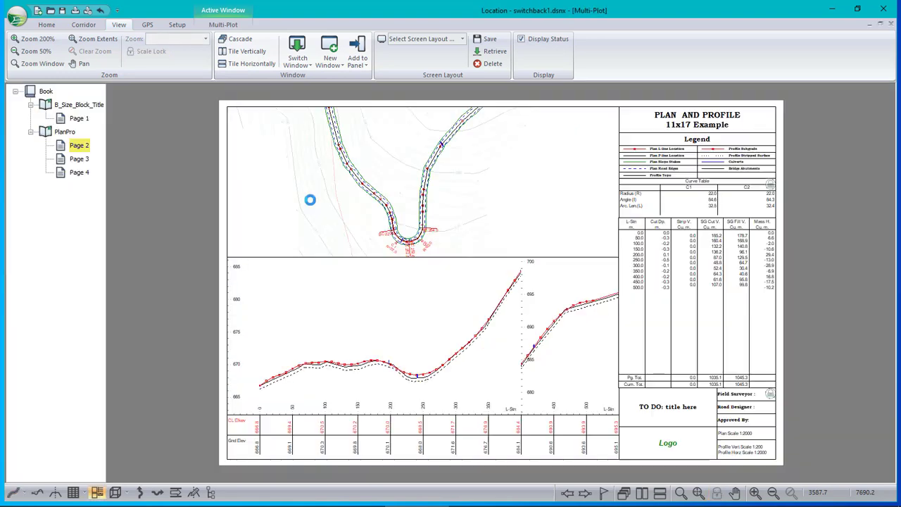
{"action": "right_click", "coordinate": [530, 183]}
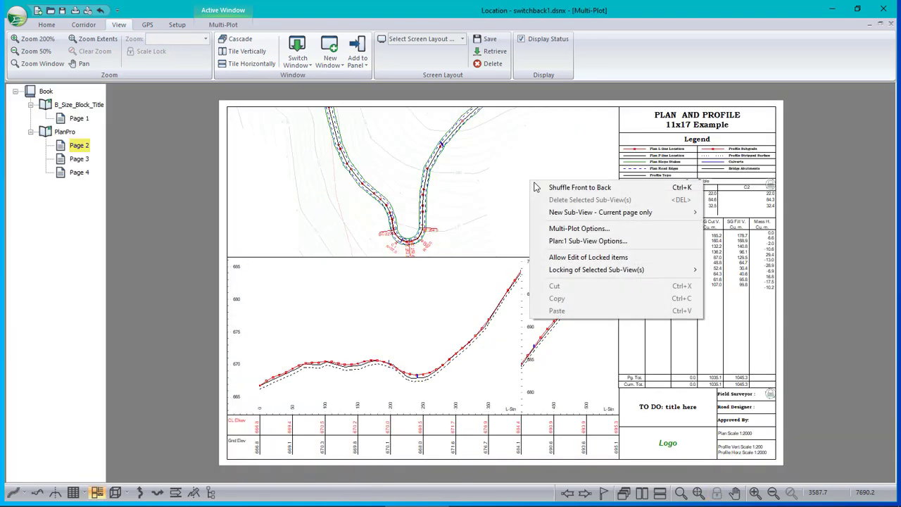
{"action": "mouse_move", "coordinate": [564, 213]}
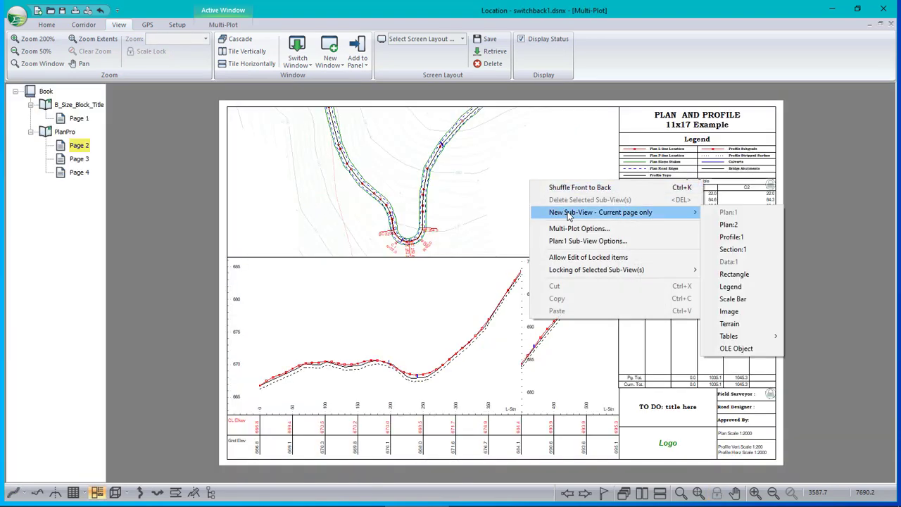
{"action": "left_click", "coordinate": [729, 225]}
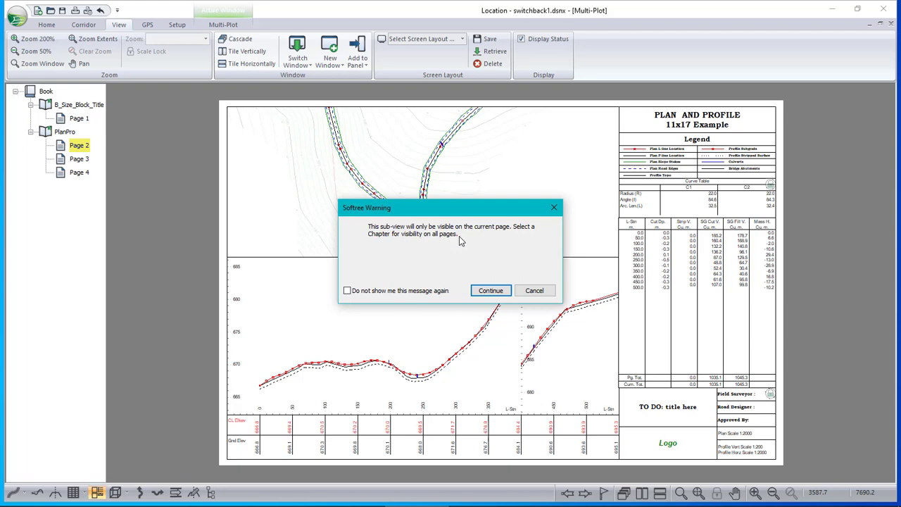
{"action": "left_click", "coordinate": [491, 291]}
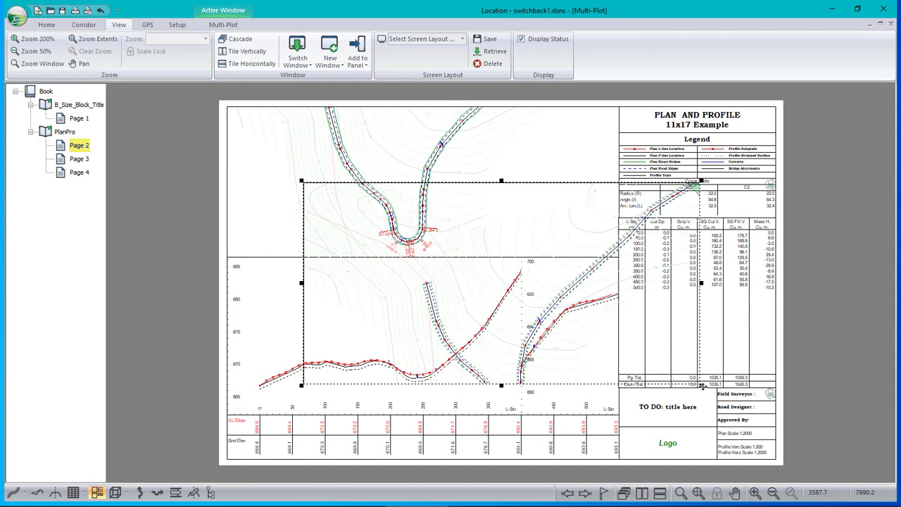
- Shrink the Plan:2 sub-view and place it in the upper-right part of the page's plan area, beside the title column
{"action": "left_click_drag", "start_coordinate": [699, 386], "coordinate": [485, 326]}
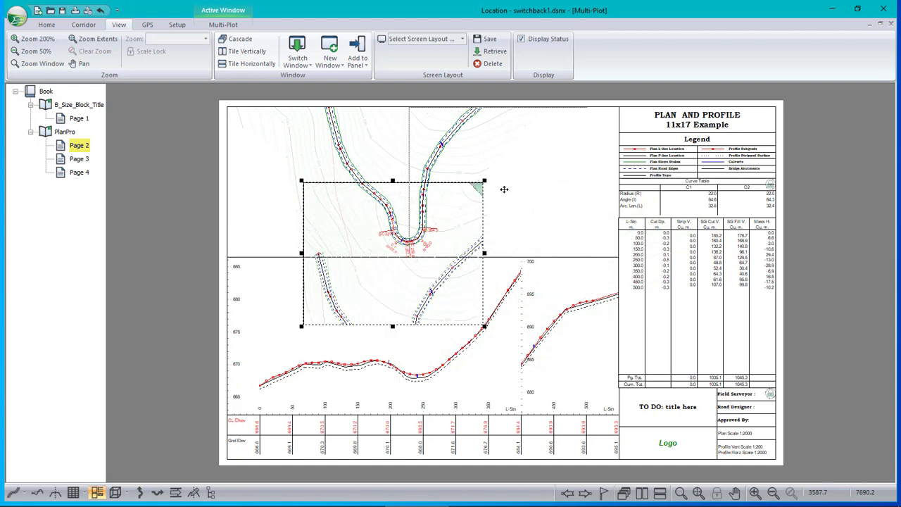
{"action": "left_click_drag", "start_coordinate": [476, 299], "coordinate": [611, 222]}
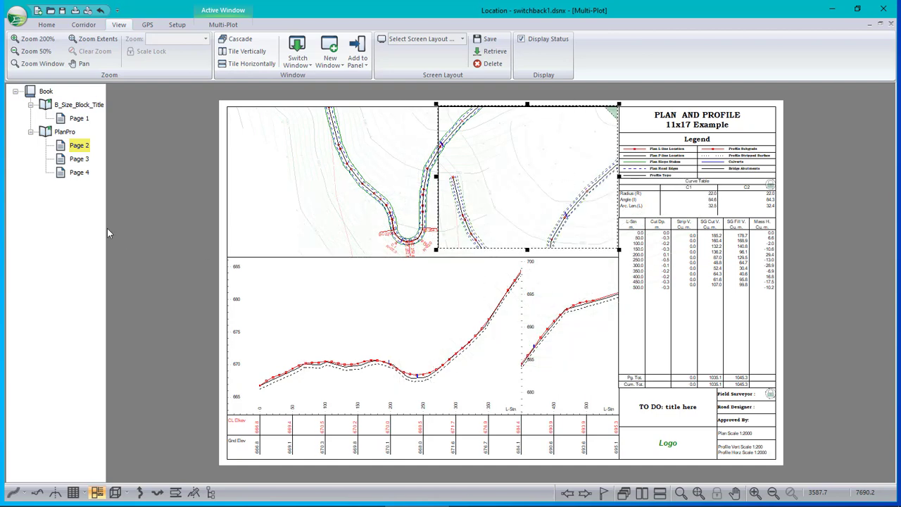
- Turn on snap to grid in the Multi-Plot options with a grid spacing of 5 millimeters
{"action": "left_click", "coordinate": [166, 196]}
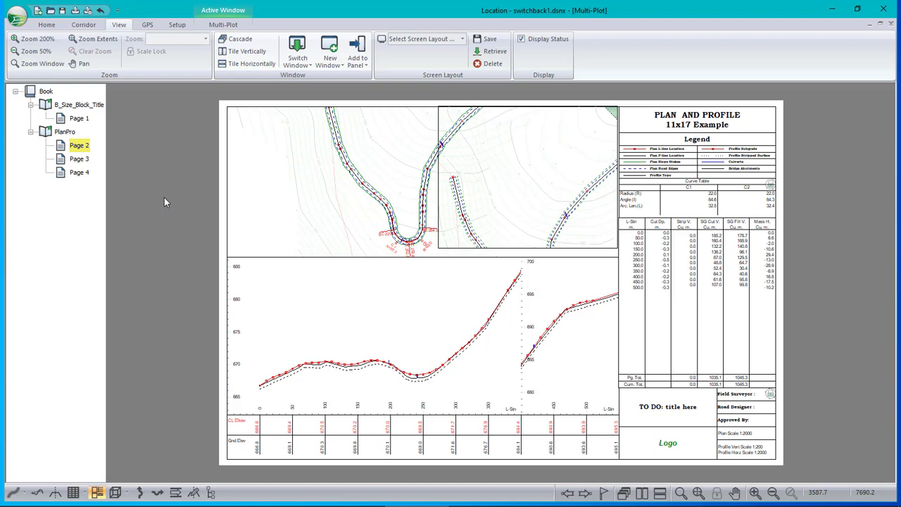
{"action": "double_click", "coordinate": [164, 197]}
{"action": "left_click", "coordinate": [380, 251]}
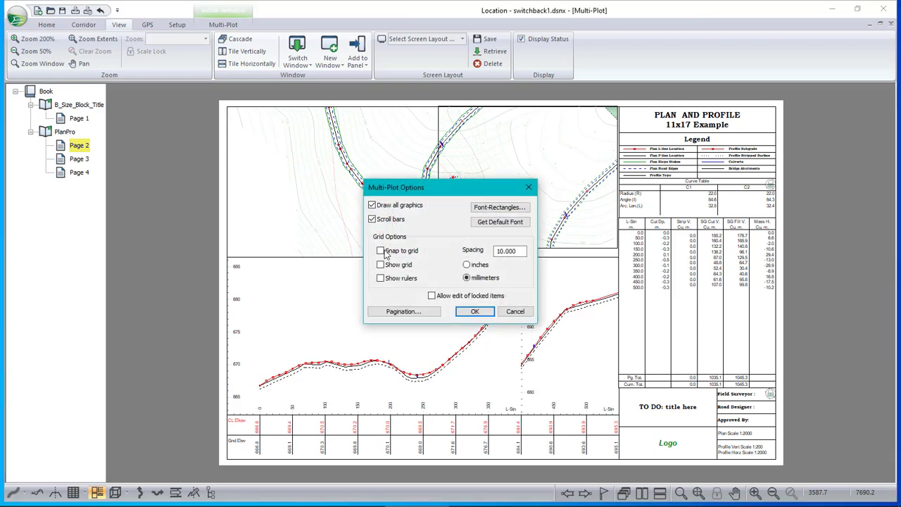
{"action": "double_click", "coordinate": [506, 251]}
{"action": "type", "text": "5"}
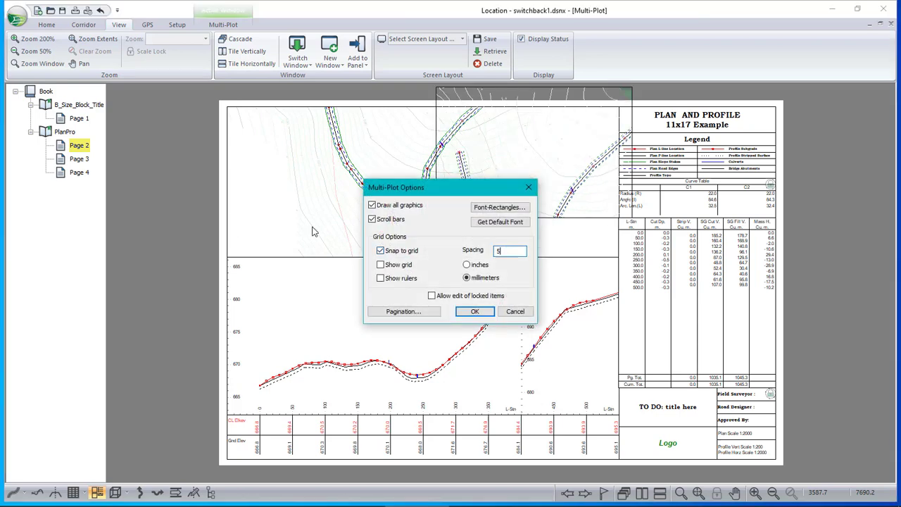
{"action": "left_click", "coordinate": [473, 312]}
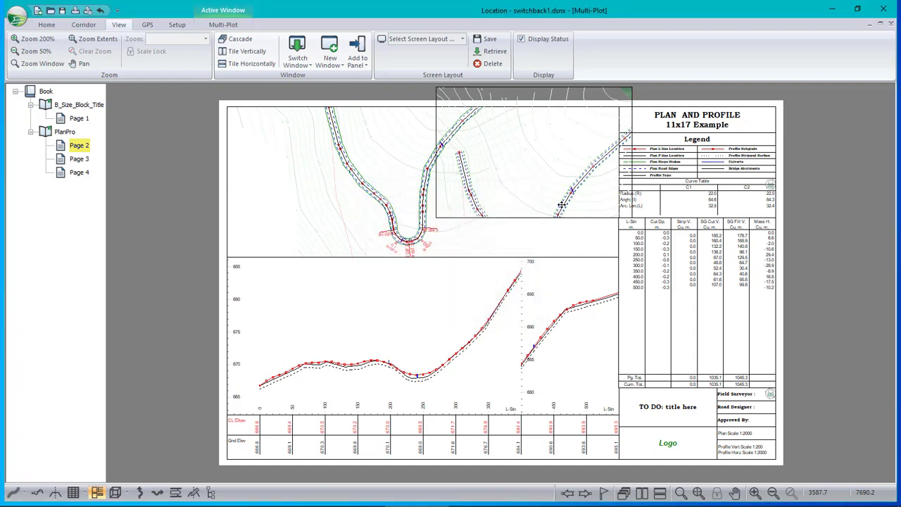
- Align the Plan:2 sub-view with the top of the plan area beside the title column and extend its bottom edge downward
{"action": "left_click_drag", "start_coordinate": [542, 159], "coordinate": [533, 173]}
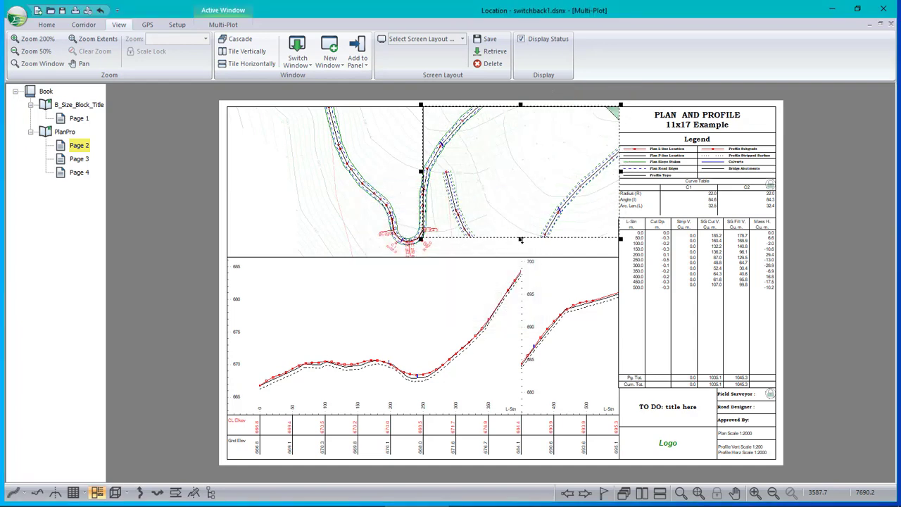
{"action": "left_click_drag", "start_coordinate": [521, 240], "coordinate": [521, 252]}
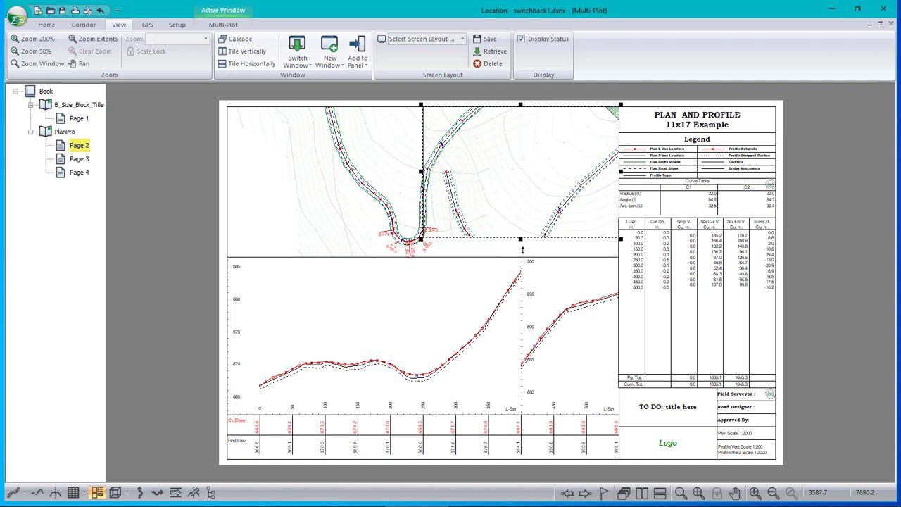
- Try narrowing the original plan sub-view to the left half of the plan area, and check the effect on Pages 3 and 4
{"action": "left_click", "coordinate": [331, 190]}
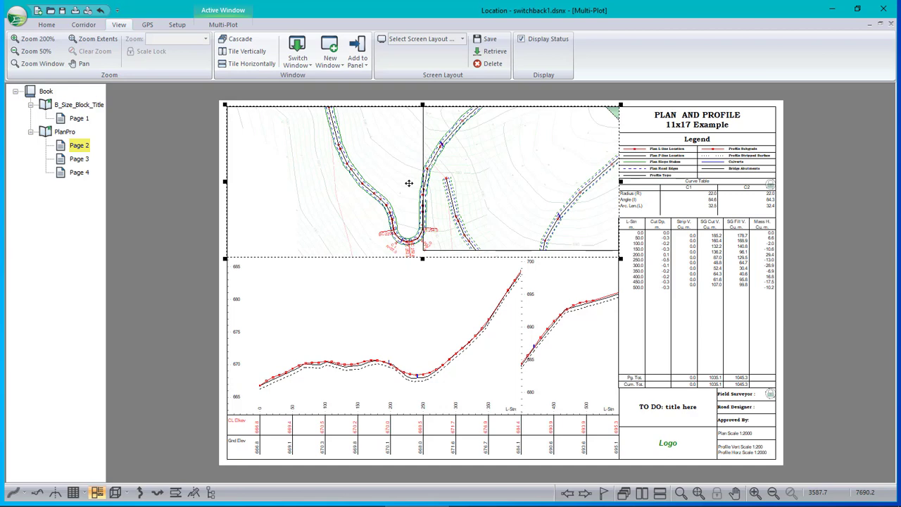
{"action": "left_click", "coordinate": [621, 181]}
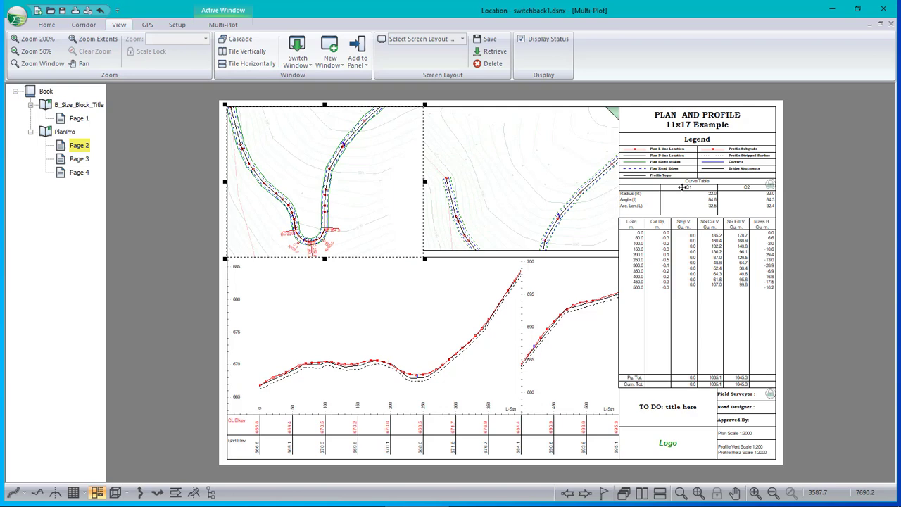
{"action": "left_click", "coordinate": [527, 192]}
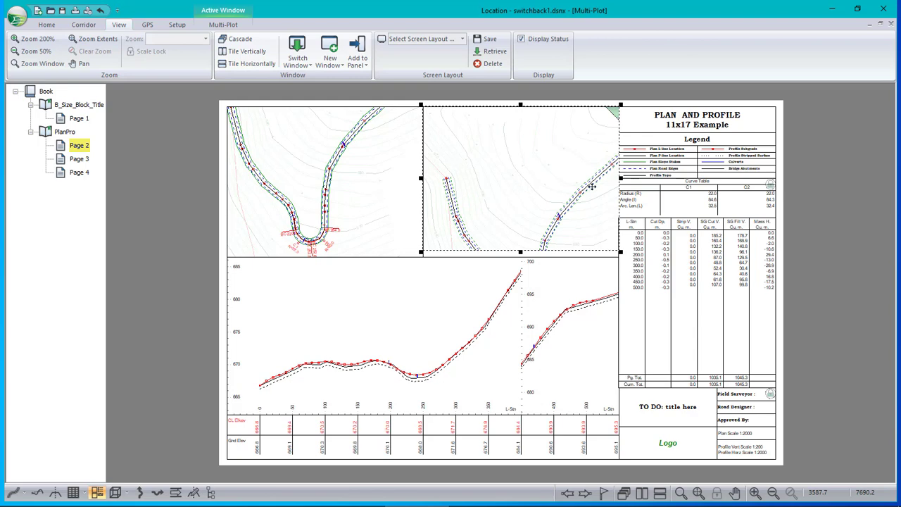
{"action": "left_click", "coordinate": [79, 160]}
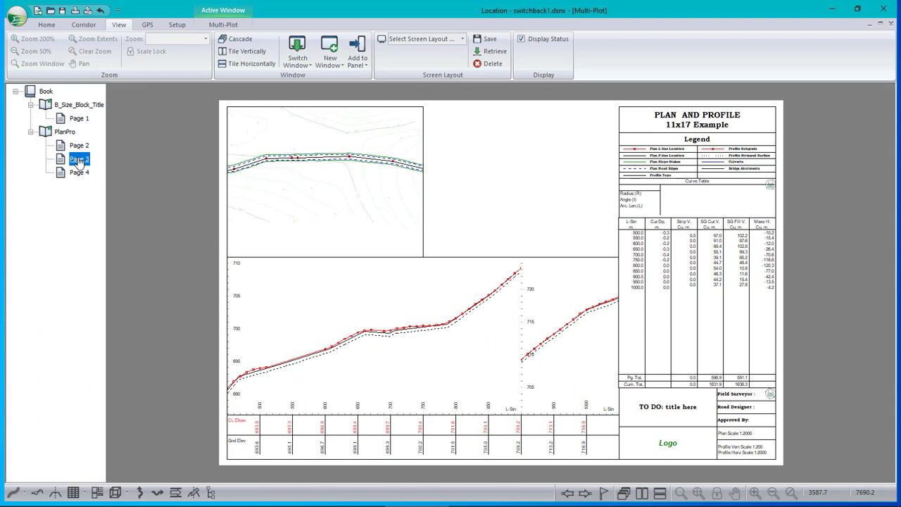
{"action": "left_click", "coordinate": [79, 172]}
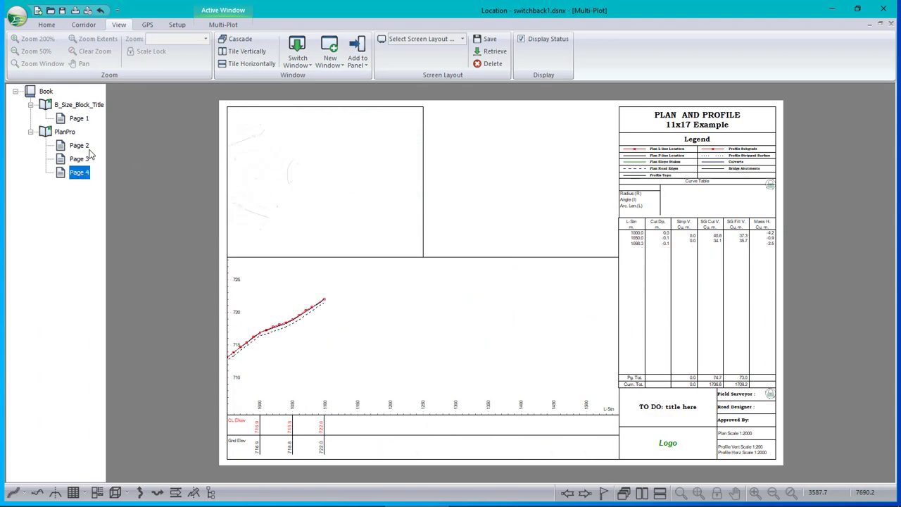
- Return to Page 2 and widen the original plan sub-view back to the full width of the plan area
{"action": "left_click", "coordinate": [79, 145]}
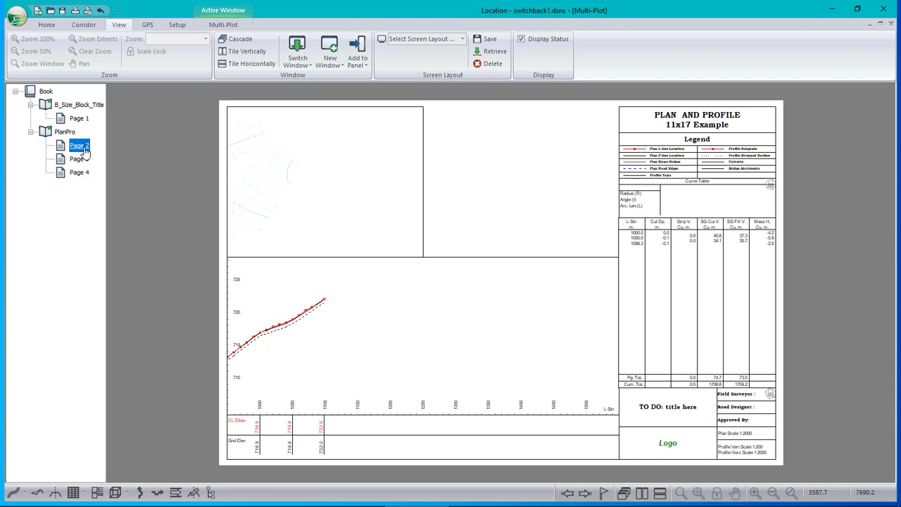
{"action": "left_click", "coordinate": [341, 149]}
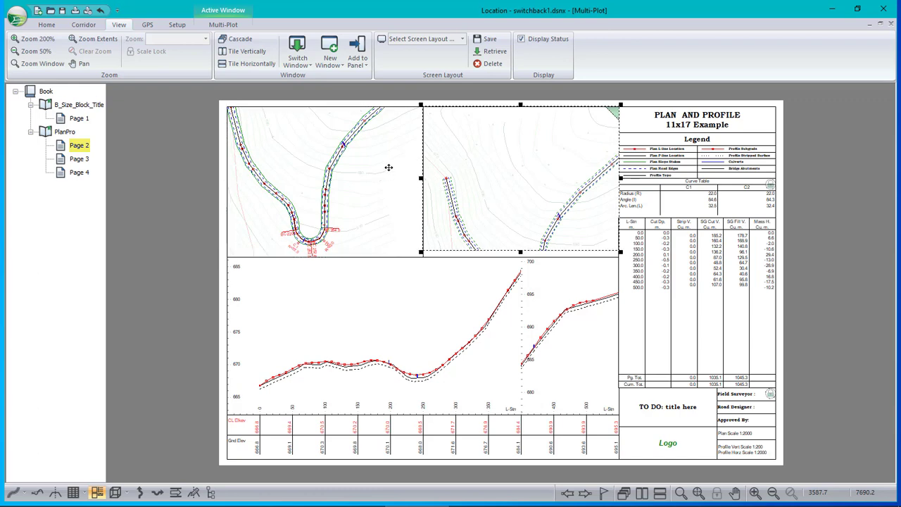
{"action": "left_click_drag", "start_coordinate": [425, 181], "coordinate": [620, 189]}
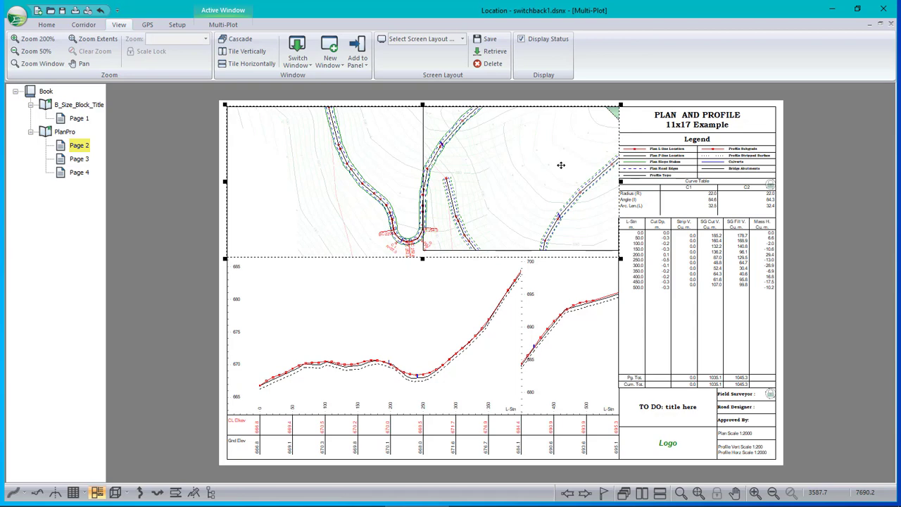
- Add a Rectangle sub-view to Page 2 only, with Transparent and Bounding rectangle turned off
{"action": "right_click", "coordinate": [141, 163]}
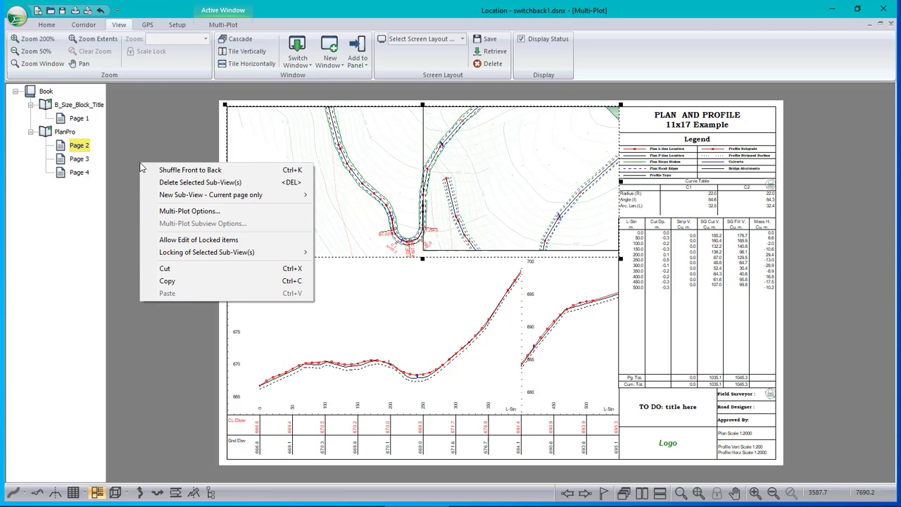
{"action": "mouse_move", "coordinate": [176, 194]}
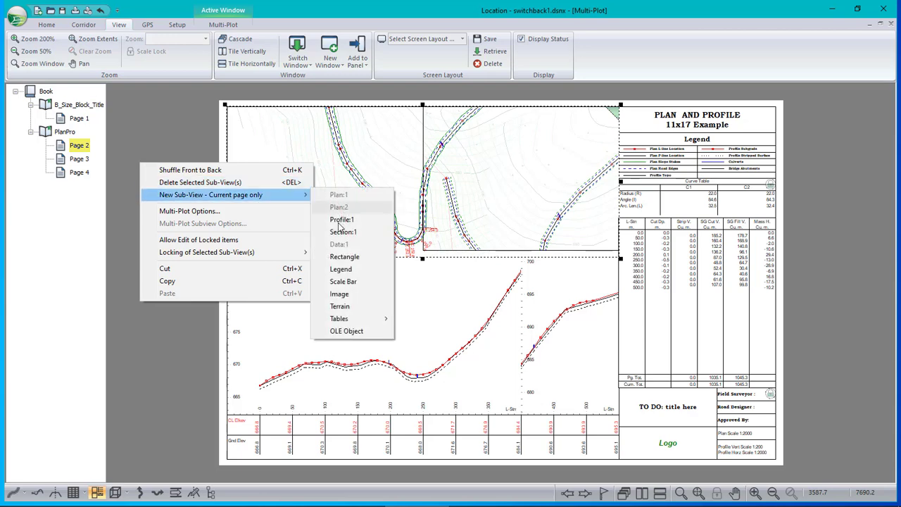
{"action": "left_click", "coordinate": [340, 259]}
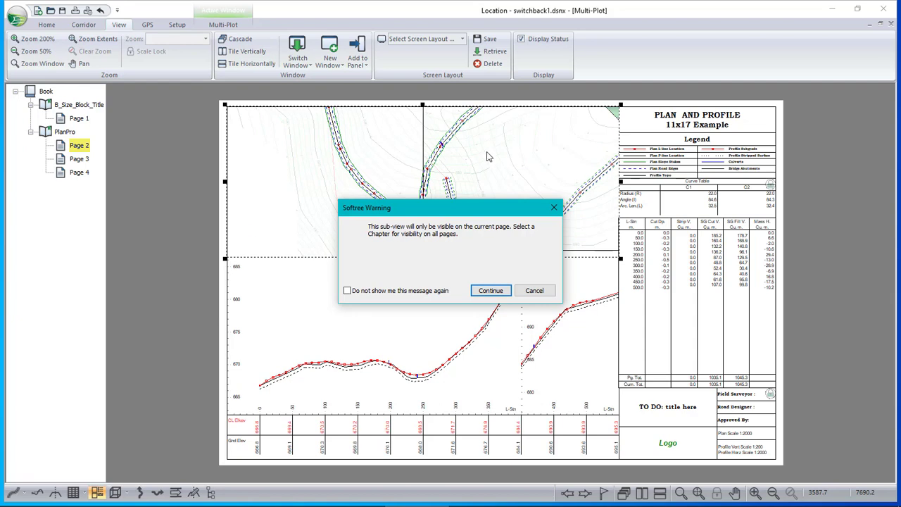
{"action": "left_click", "coordinate": [502, 291]}
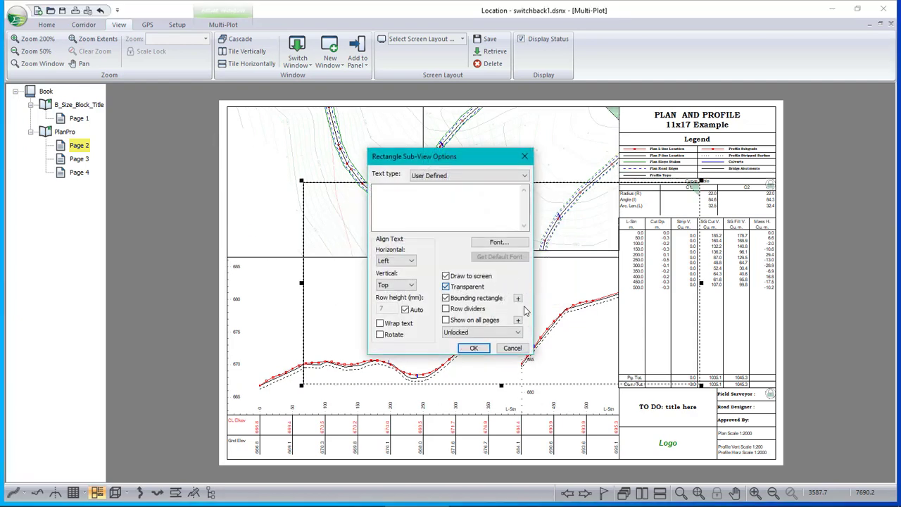
{"action": "left_click", "coordinate": [446, 299]}
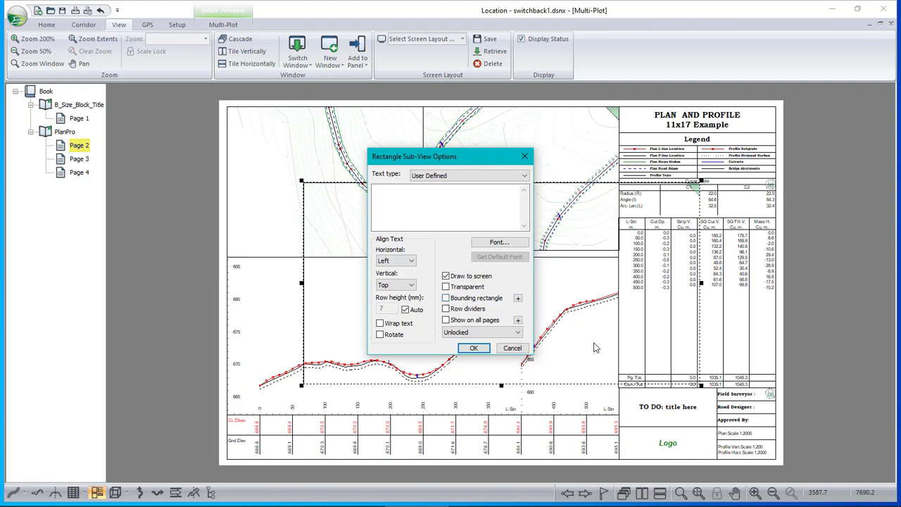
{"action": "left_click", "coordinate": [474, 348]}
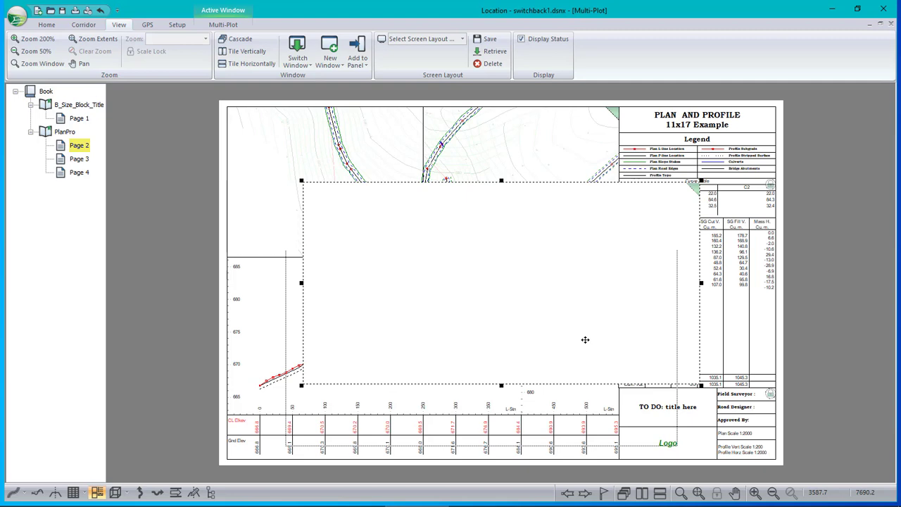
- Move and resize the blank rectangle so it covers the right half of the page's plan area
{"action": "left_click_drag", "start_coordinate": [585, 339], "coordinate": [585, 140]}
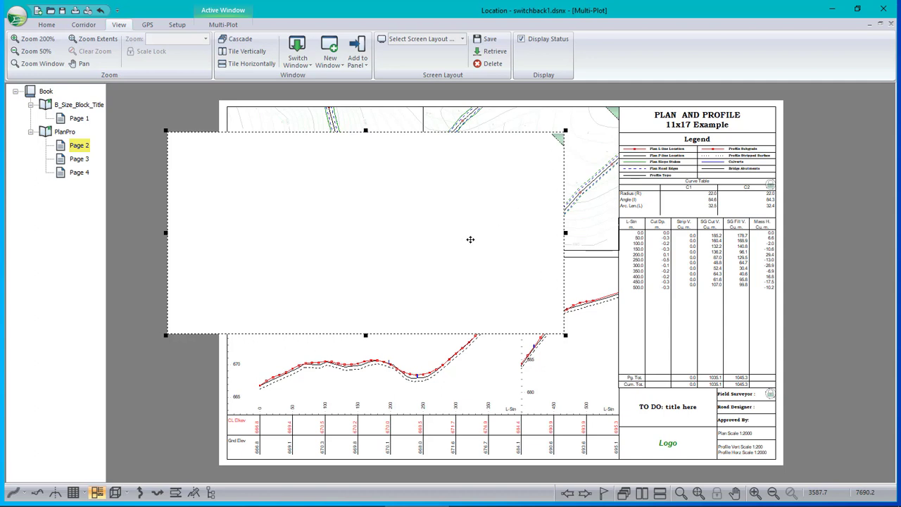
{"action": "left_click_drag", "start_coordinate": [452, 239], "coordinate": [511, 213]}
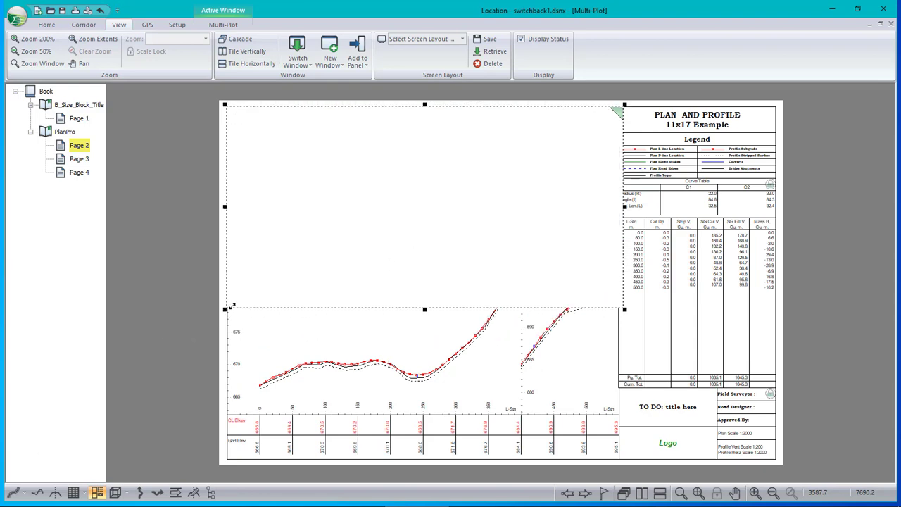
{"action": "left_click_drag", "start_coordinate": [226, 309], "coordinate": [440, 258]}
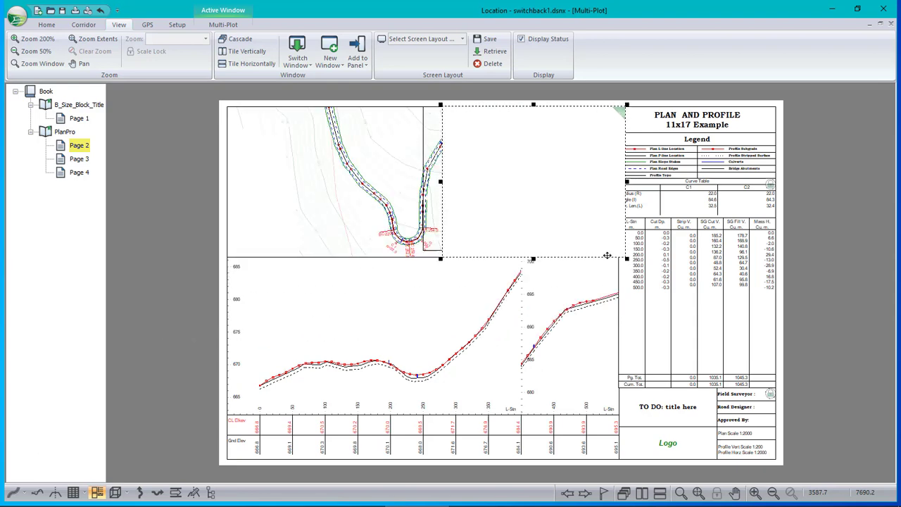
{"action": "left_click_drag", "start_coordinate": [438, 181], "coordinate": [421, 181]}
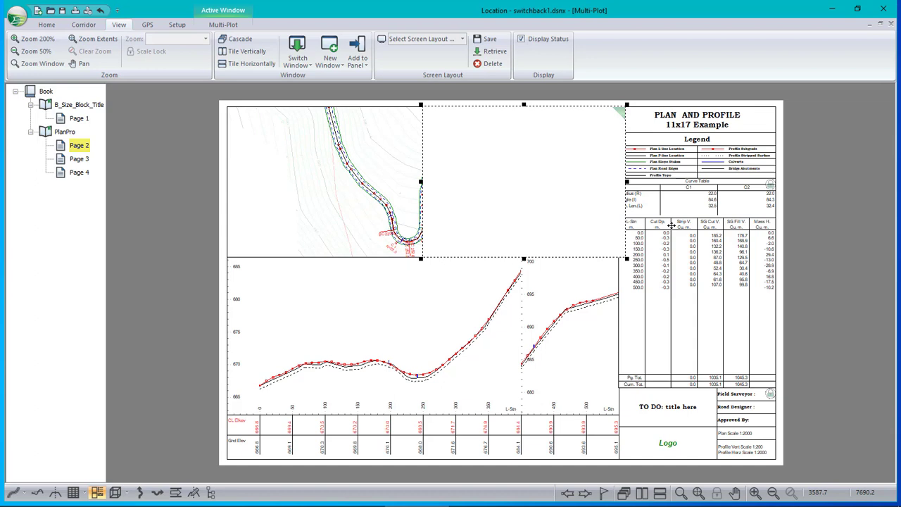
- Send the blank rectangle to the back, then send the original plan sub-view behind it
{"action": "left_click", "coordinate": [736, 215]}
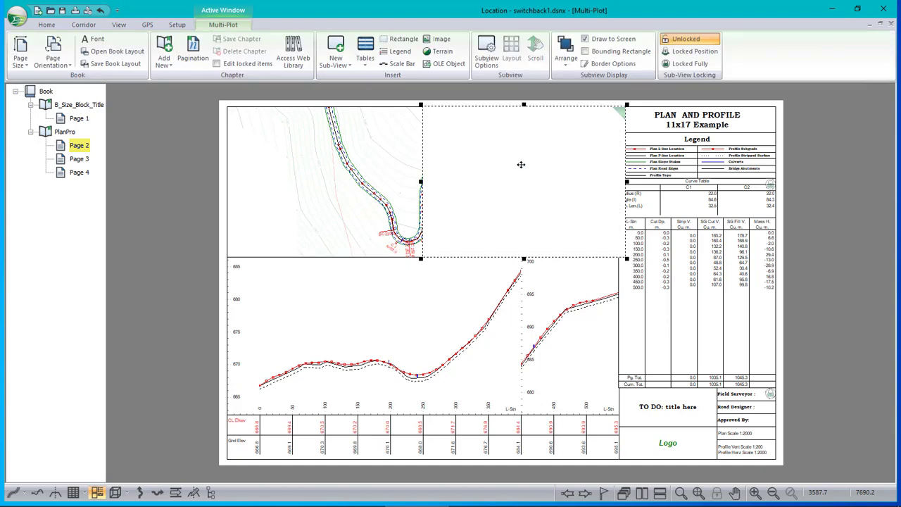
{"action": "left_click", "coordinate": [567, 65]}
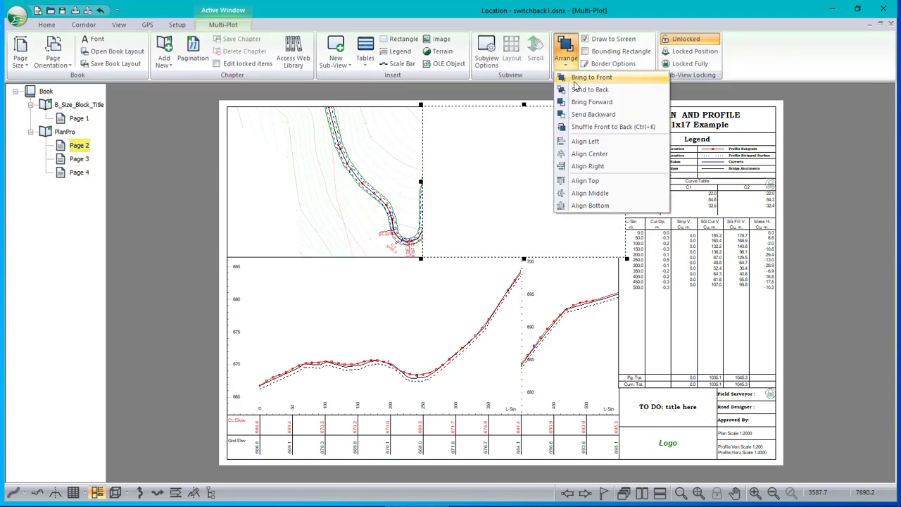
{"action": "left_click", "coordinate": [596, 90]}
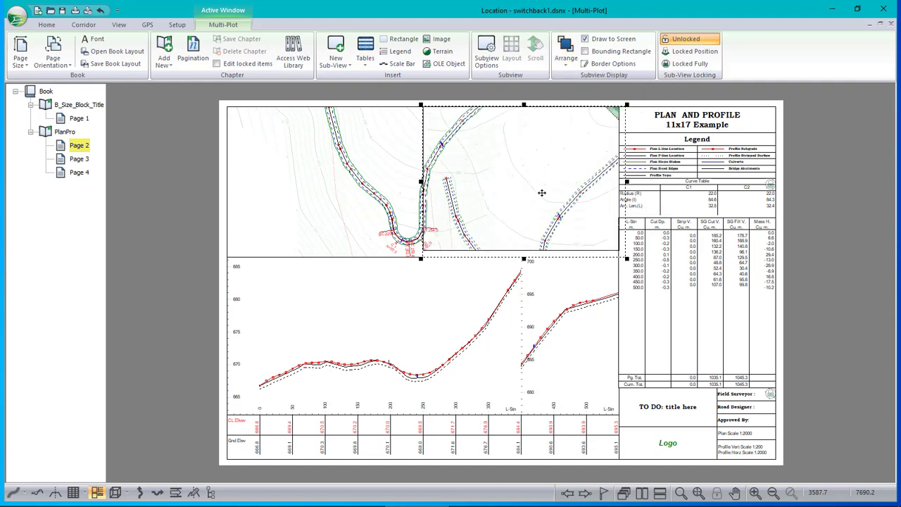
{"action": "left_click", "coordinate": [297, 178]}
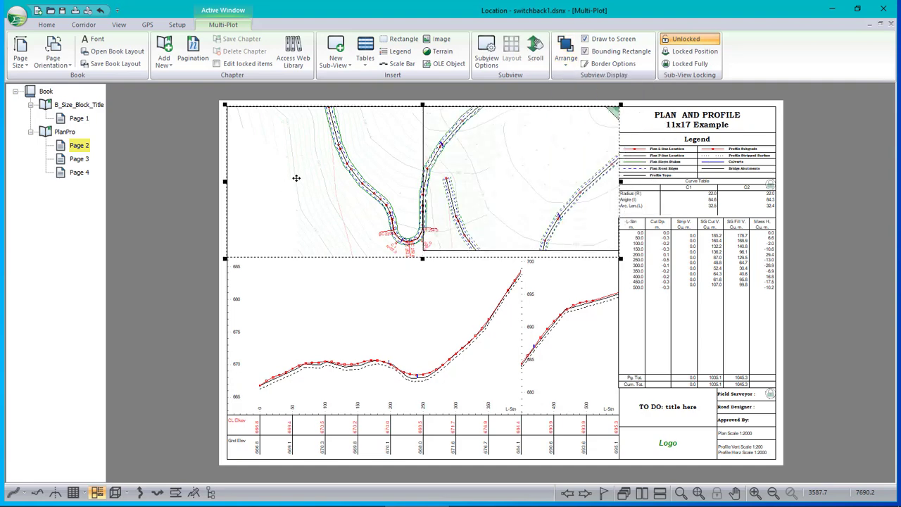
{"action": "left_click", "coordinate": [563, 67]}
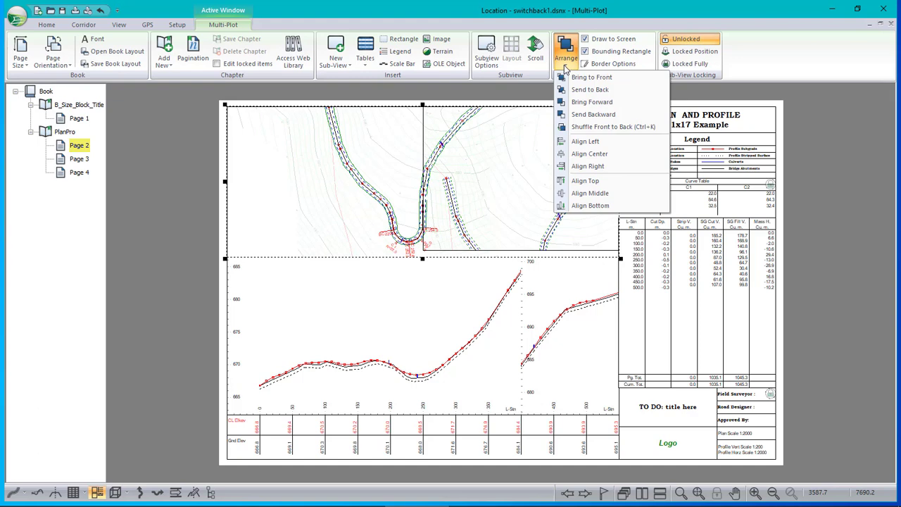
{"action": "left_click", "coordinate": [582, 88]}
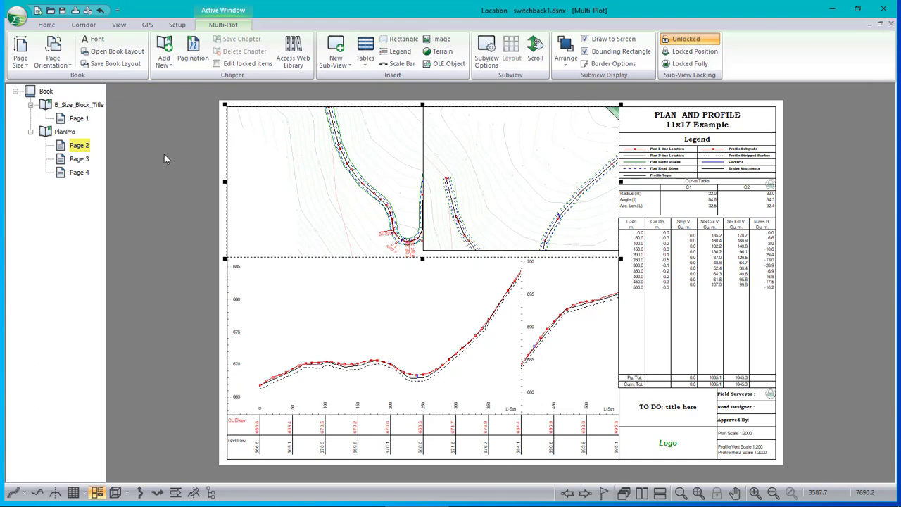
- Extend the Plan:2 sub-view's bottom edge to meet the top of the profile area
{"action": "left_click", "coordinate": [526, 150]}
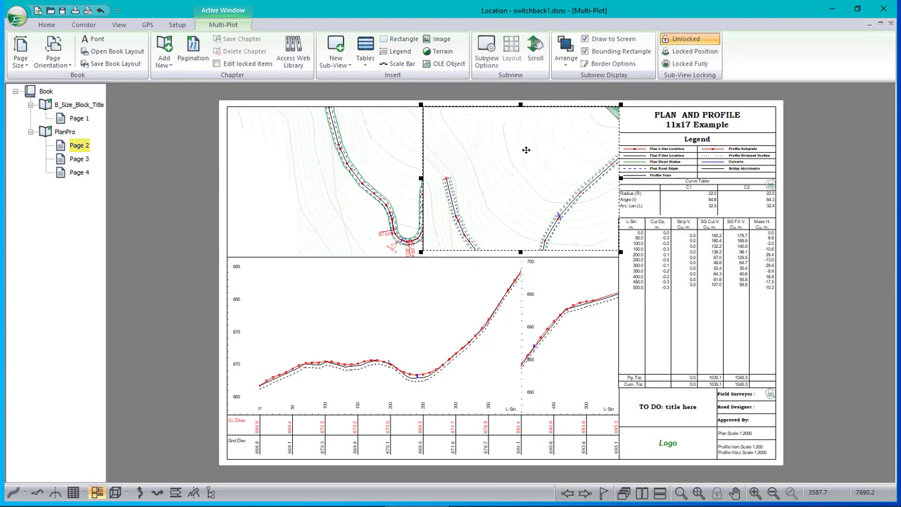
{"action": "left_click_drag", "start_coordinate": [520, 252], "coordinate": [521, 258]}
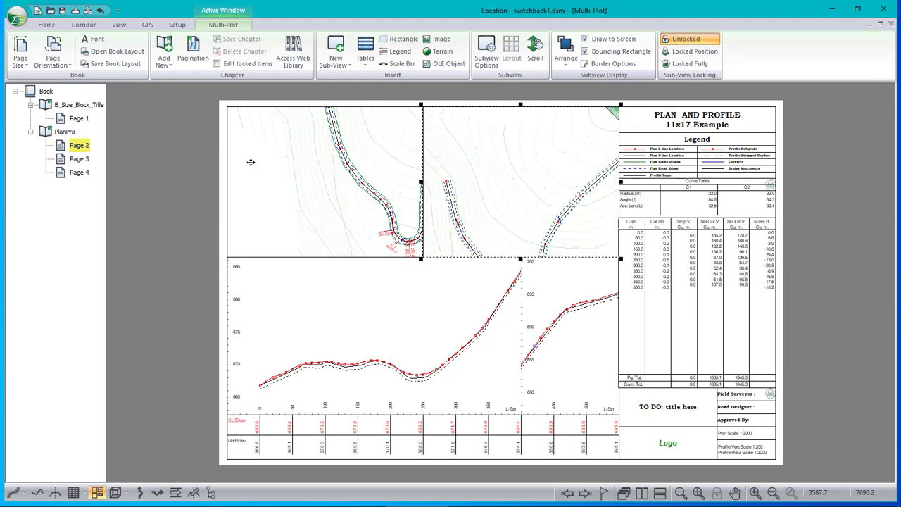
- Manually scroll and rotate the original plan sub-view until the switchback fits within the left half of the plan area
{"action": "left_click", "coordinate": [251, 162], "text": "shift"}
{"action": "key", "text": "shift+Right"}
{"action": "key", "text": "shift+Right"}
{"action": "key", "text": "shift+Right"}
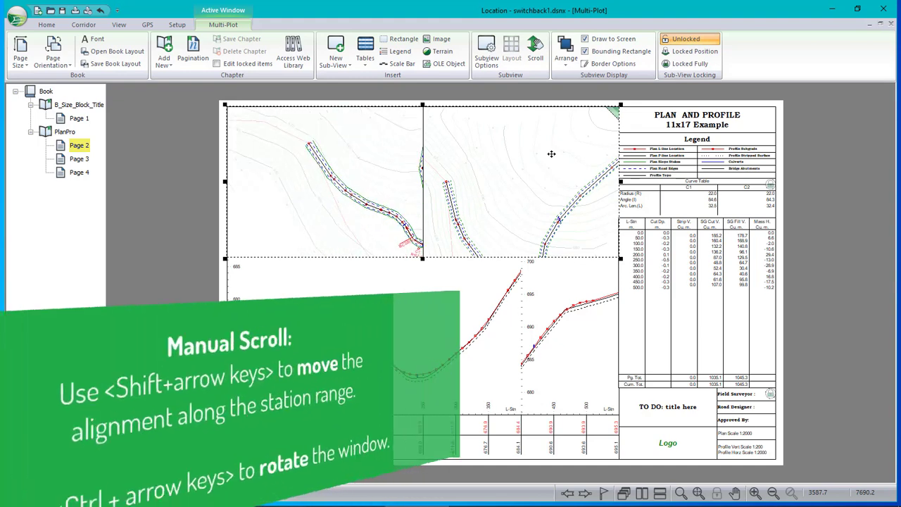
{"action": "key", "text": "shift+Right"}
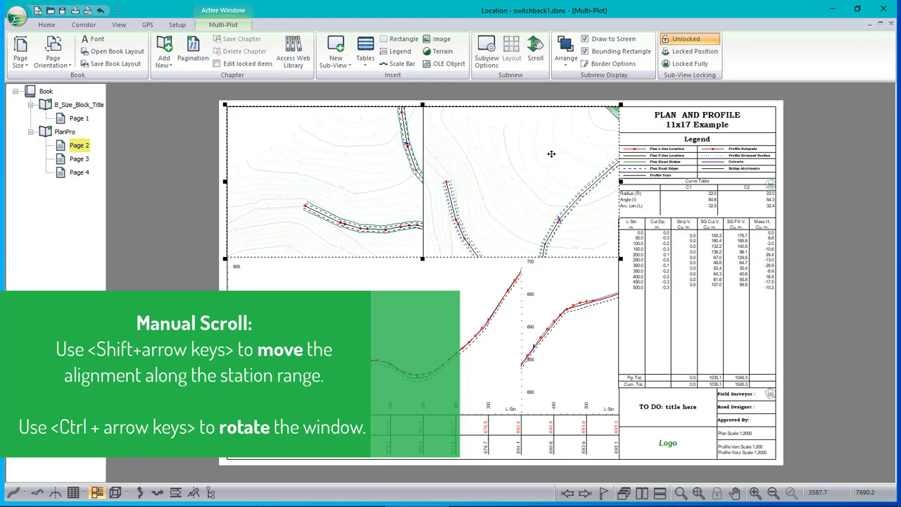
{"action": "key", "text": "shift+Right"}
{"action": "key", "text": "shift+Right"}
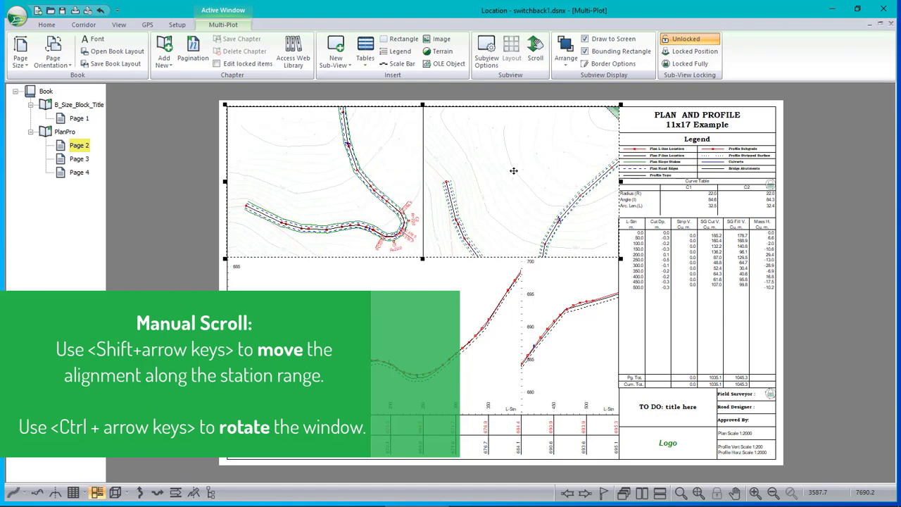
- Shift the original plan sub-view's alignment along the station range and back to its fitted position, then deselect the sub-view
{"action": "key", "text": "shift+Right"}
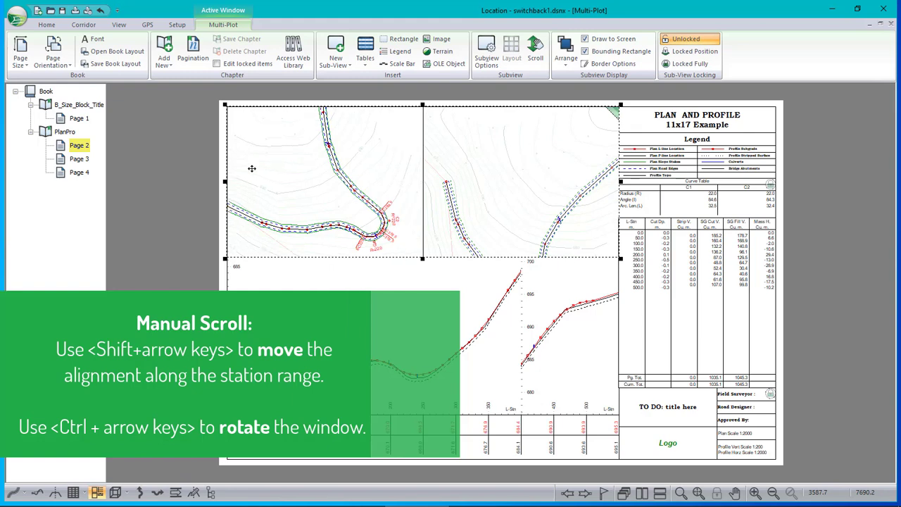
{"action": "key", "text": "shift+Right"}
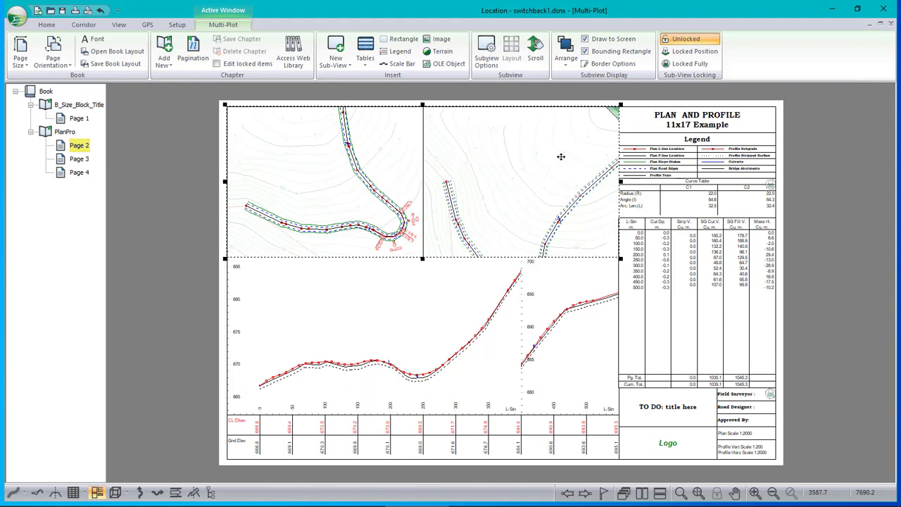
{"action": "left_click", "coordinate": [156, 163]}
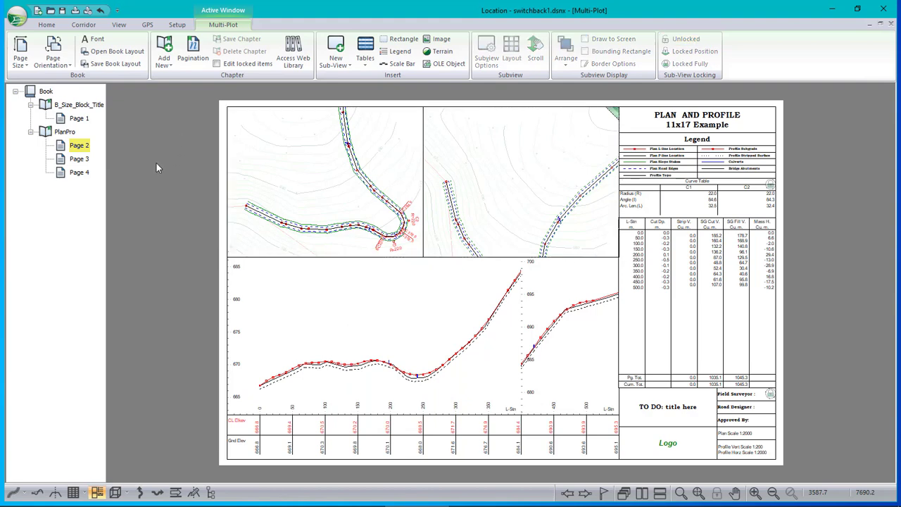
- Manually scroll and rotate the Plan:2 sub-view until the next switchback curve and its road legs fit within the right half of the plan area
{"action": "left_click", "coordinate": [525, 157]}
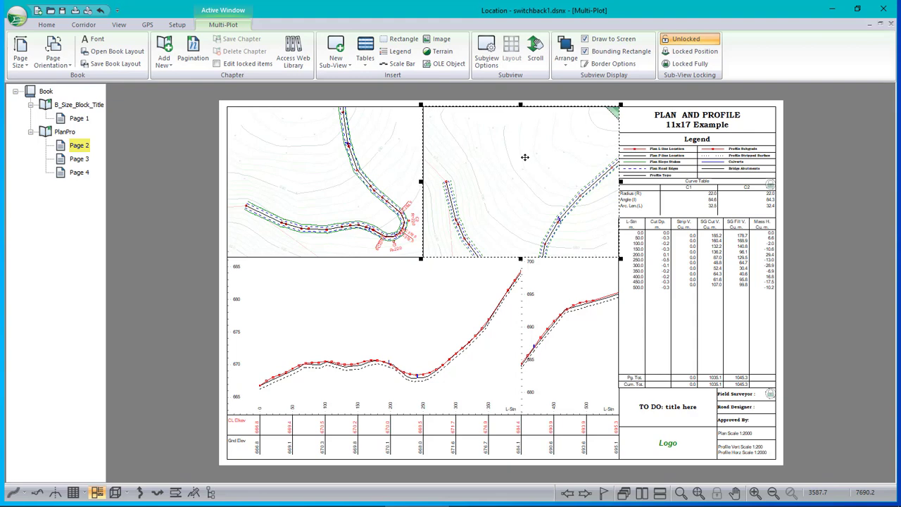
{"action": "double_click", "coordinate": [525, 157]}
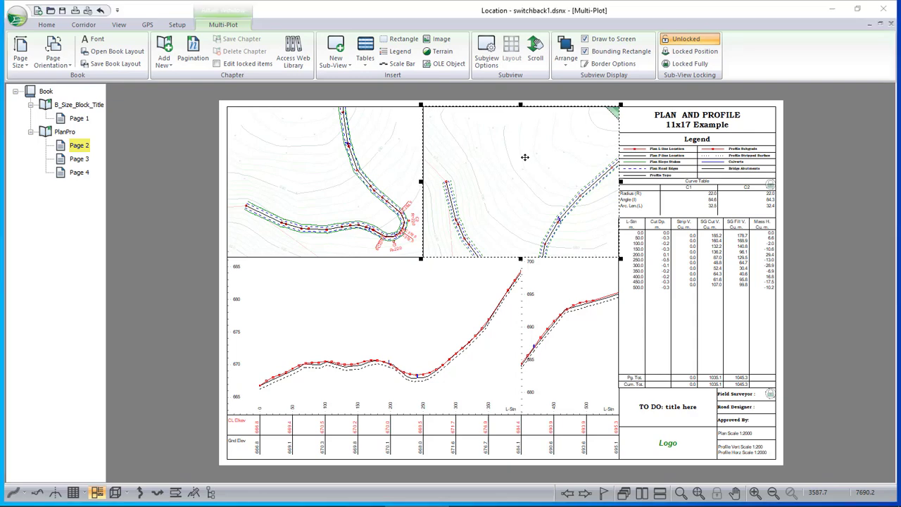
{"action": "left_click", "coordinate": [479, 283]}
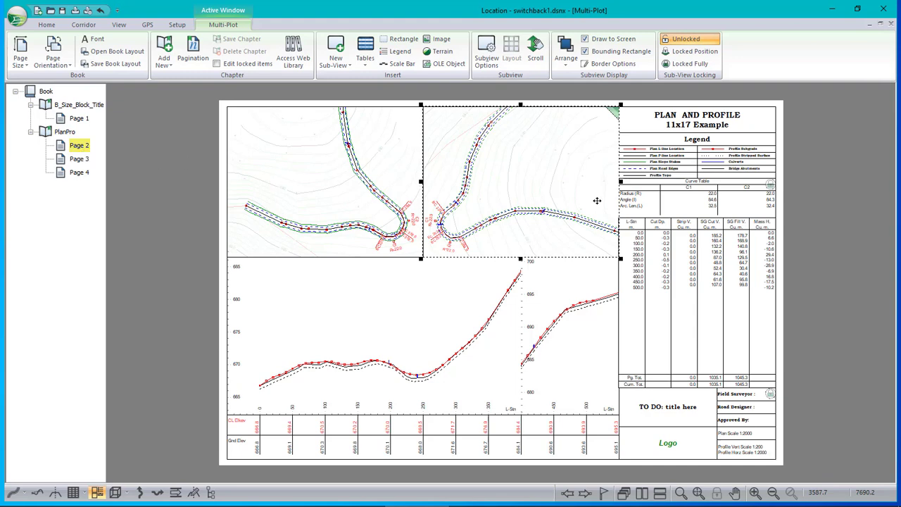
- Review the plan and profile layouts on Page 3 and Page 4, then return to Page 2
{"action": "left_click", "coordinate": [79, 160]}
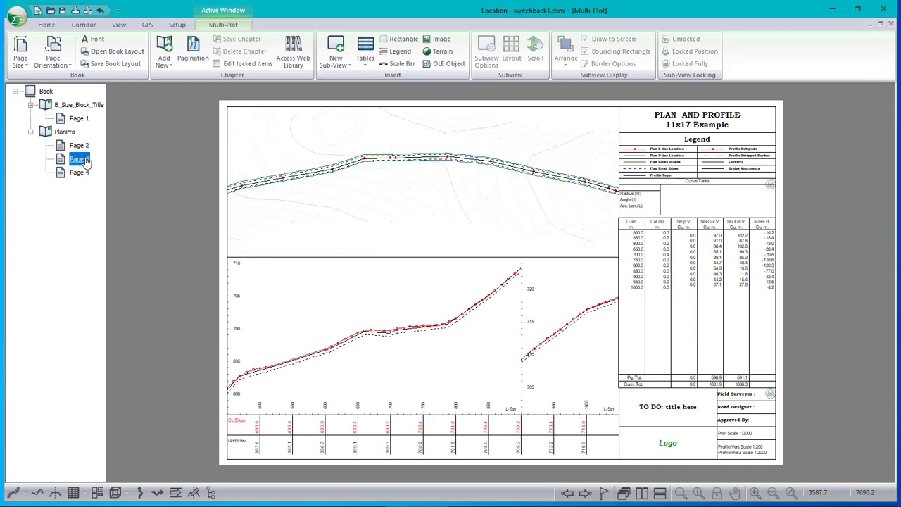
{"action": "left_click", "coordinate": [78, 172]}
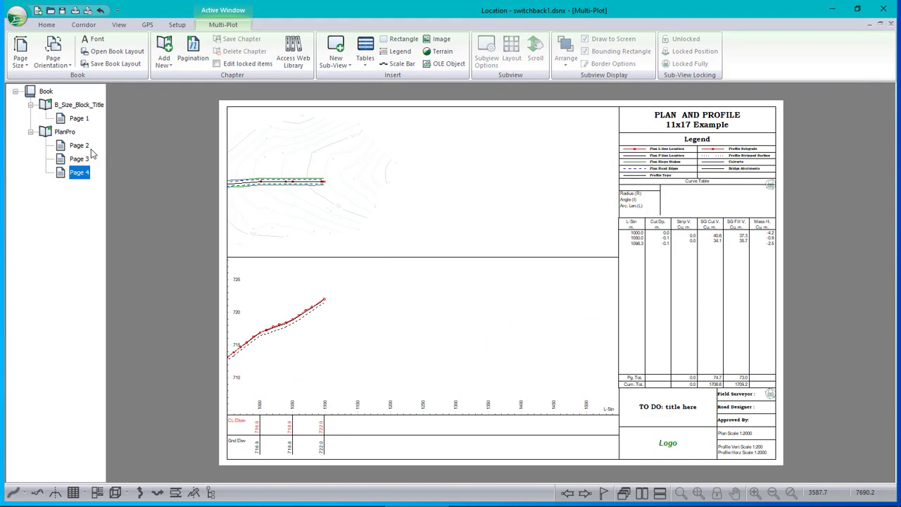
{"action": "left_click", "coordinate": [81, 147]}
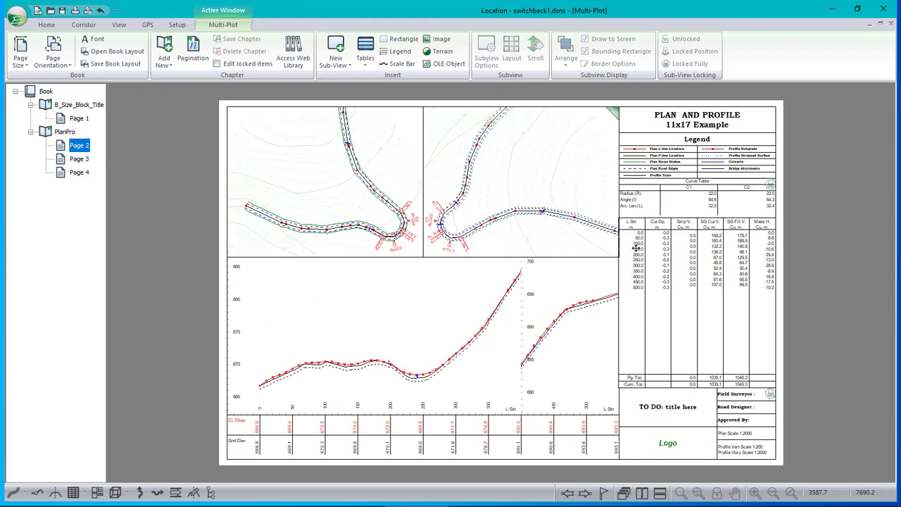